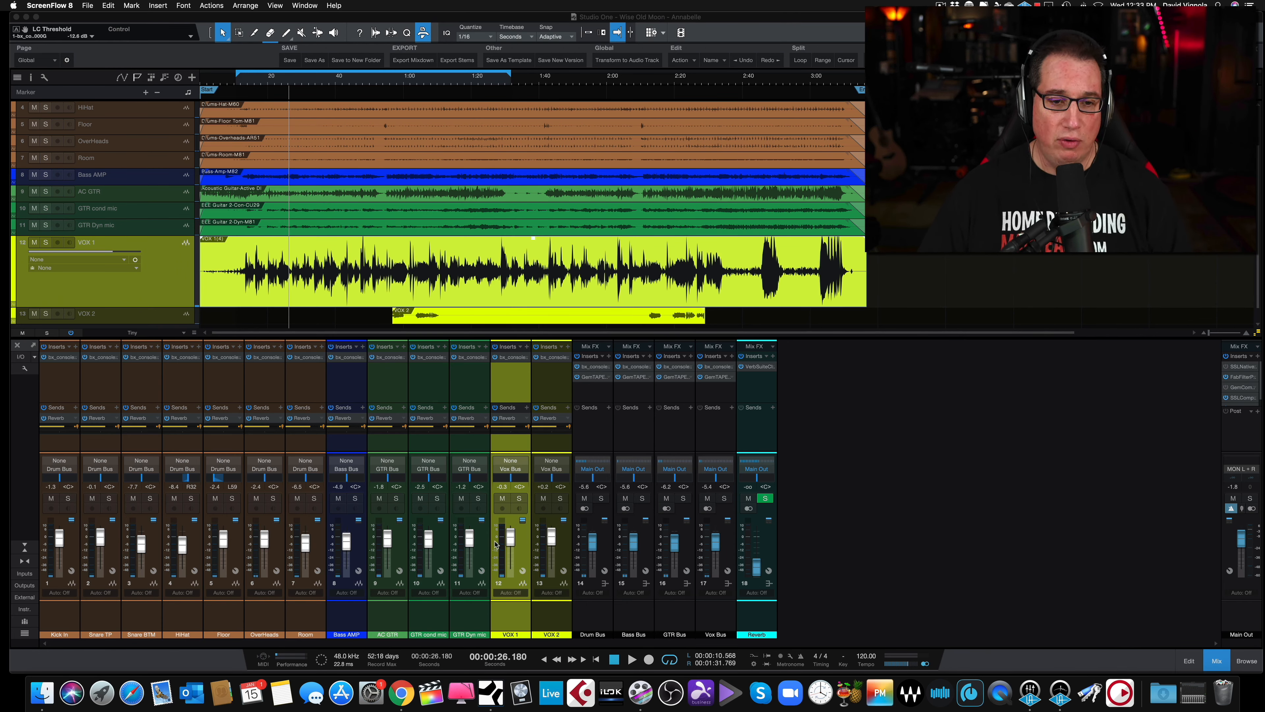
- Play the song from about 11.7 seconds and set the VOX 1 channel volume to +0.2 dB
left_click_drag(511, 536, 511, 537)
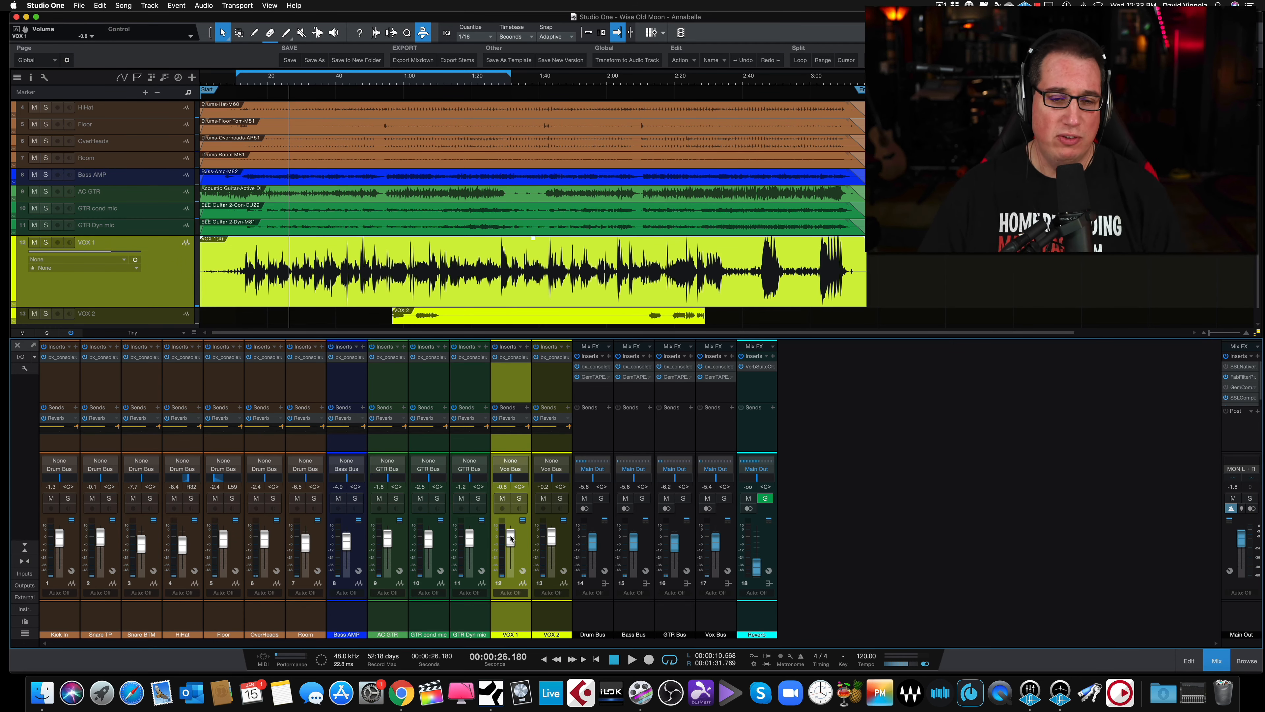
left_click(243, 85)
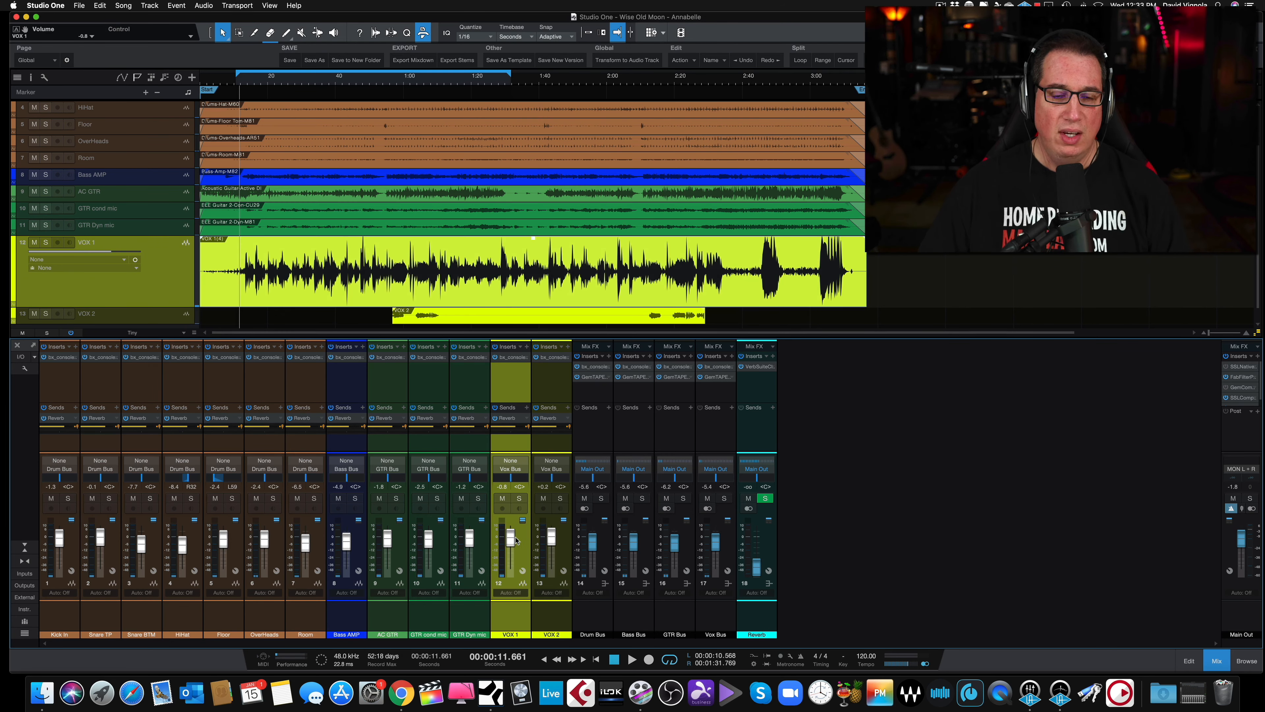
key("space")
left_click_drag(515, 540, 508, 538)
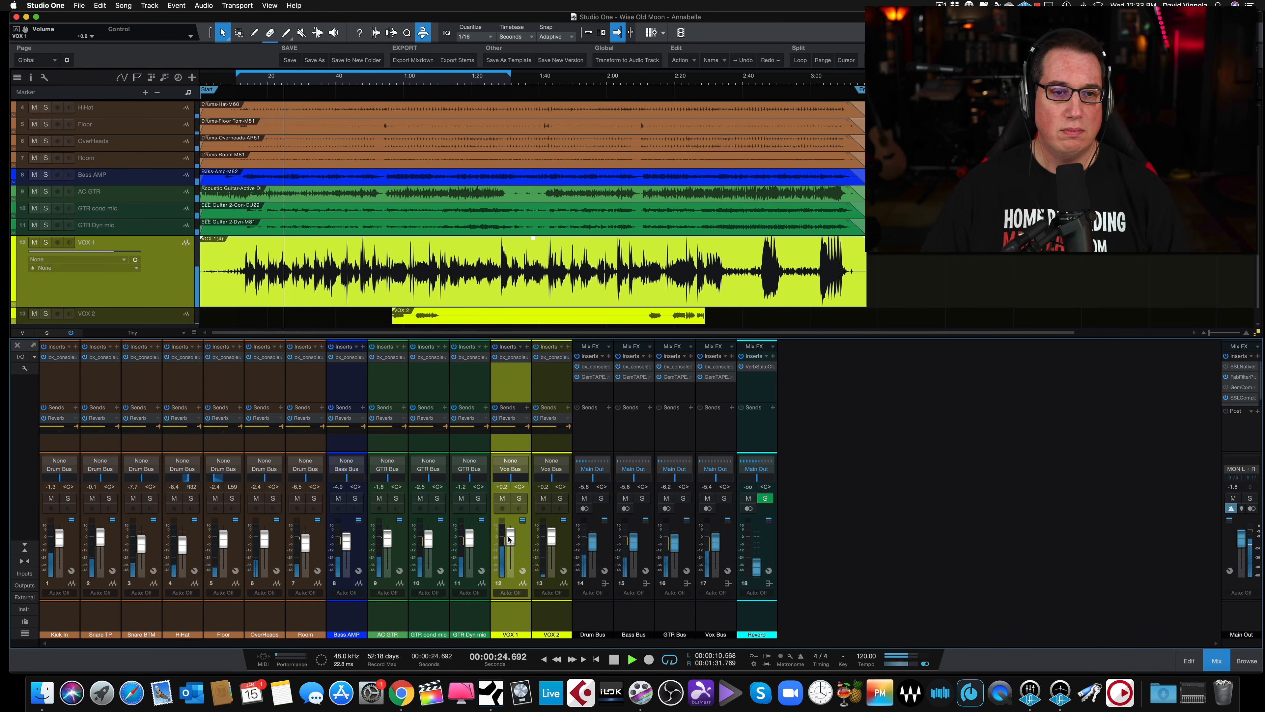
key("space")
- Play the mix in short passages from about 12.3 seconds and check how the lead vocal's level sits
left_click_drag(324, 83, 327, 98)
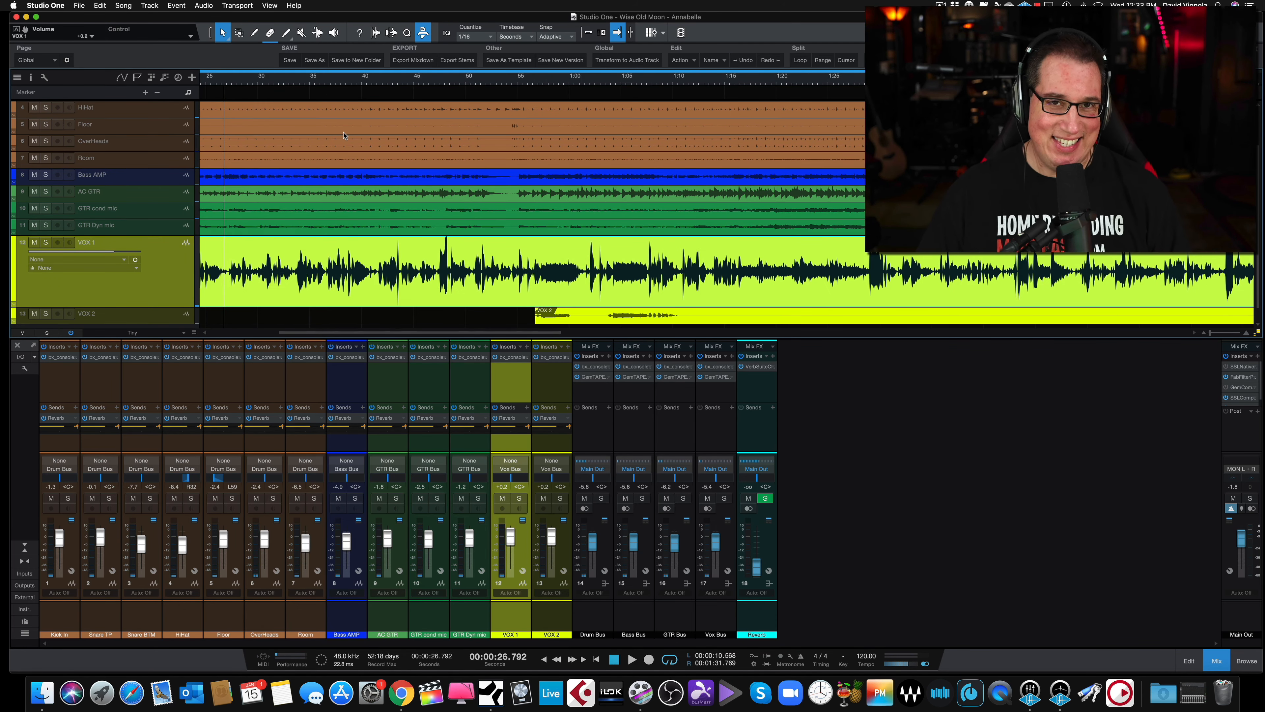
scroll(343, 135, "left", 10)
left_click(327, 80)
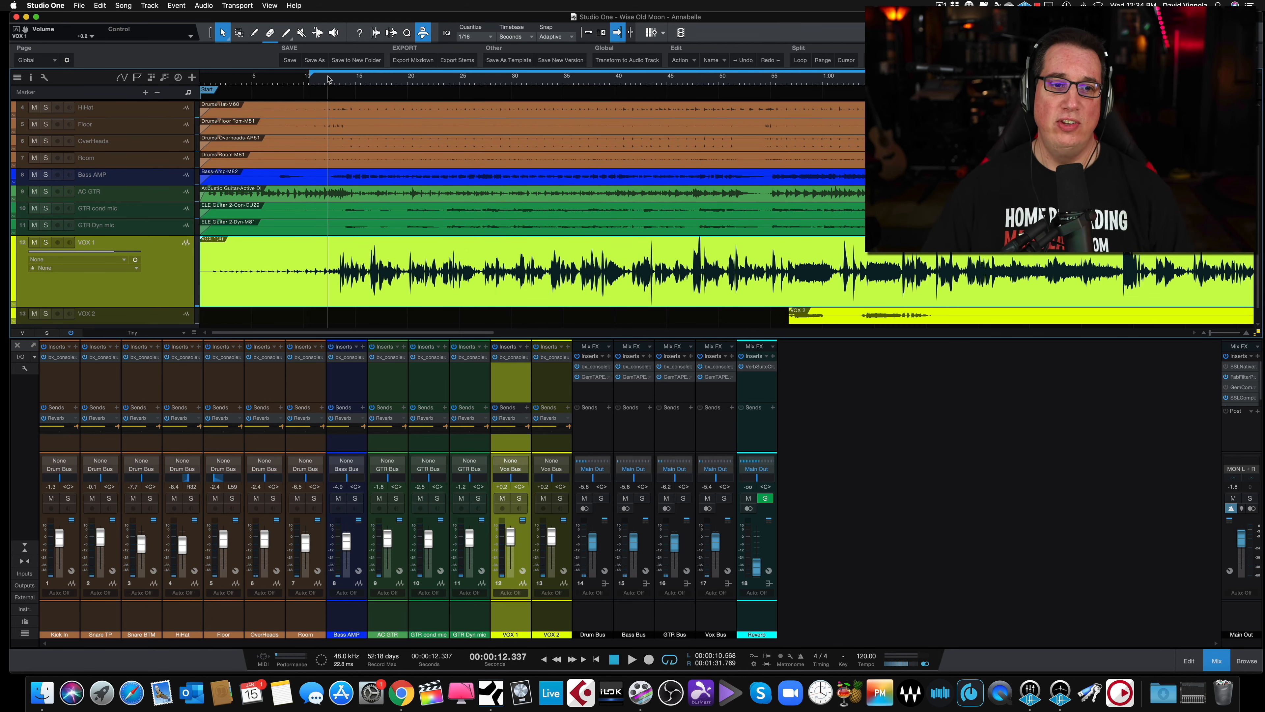
key("space")
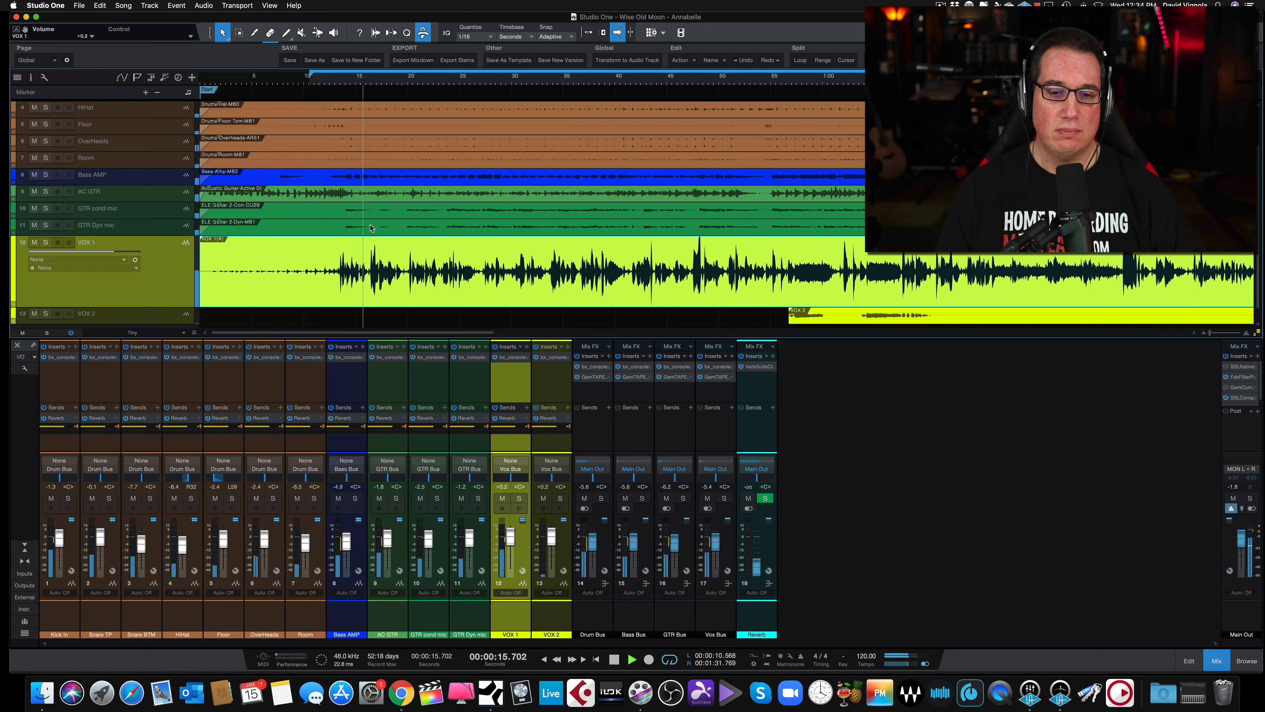
key("space")
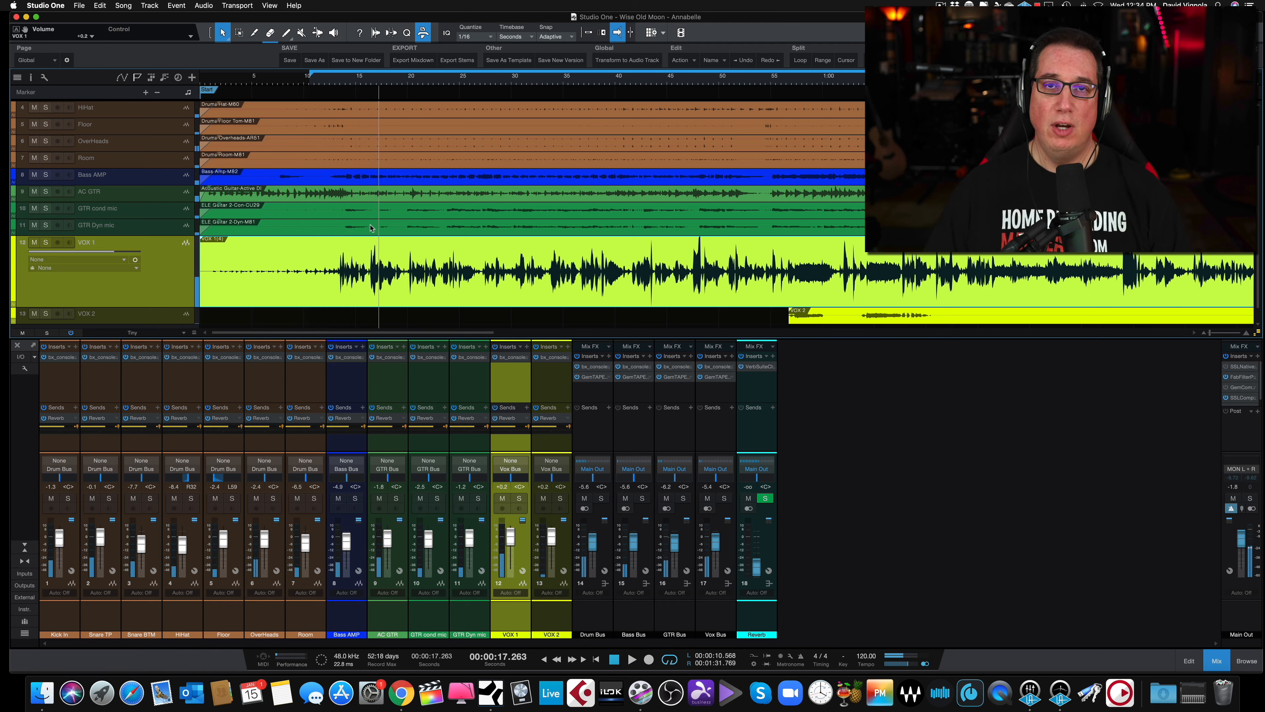
left_click(327, 83)
key("space")
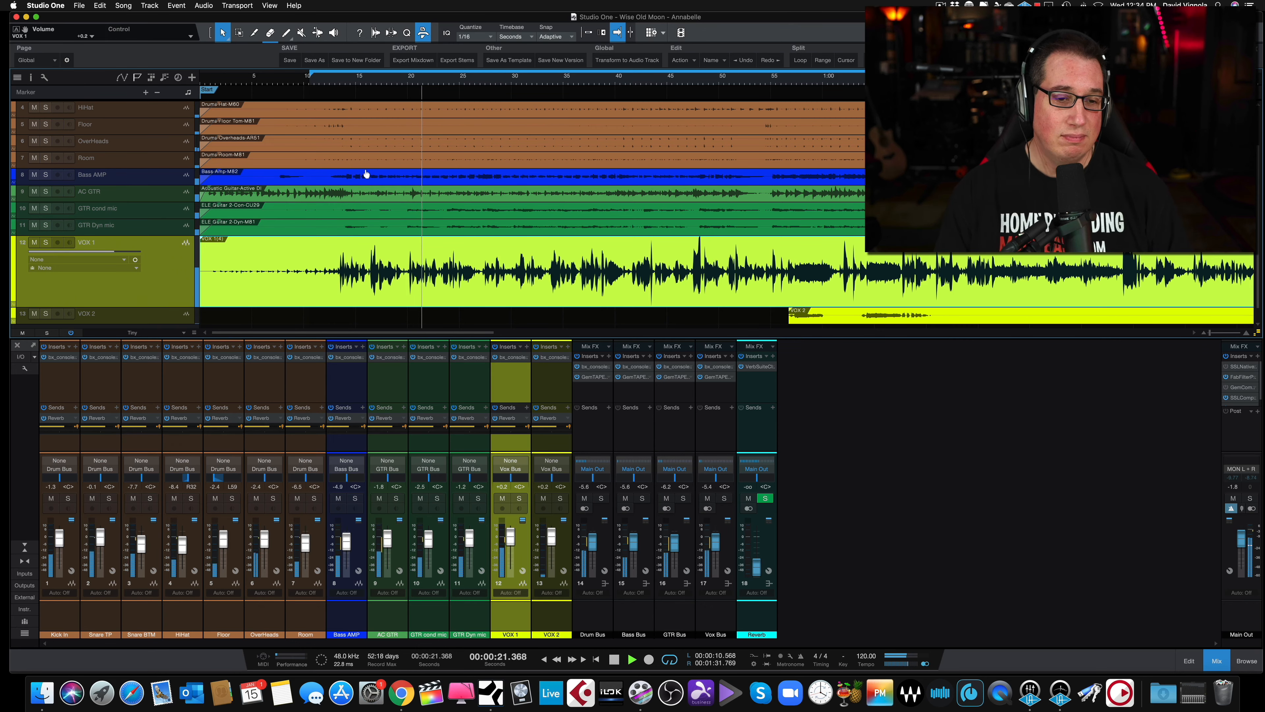
key("space")
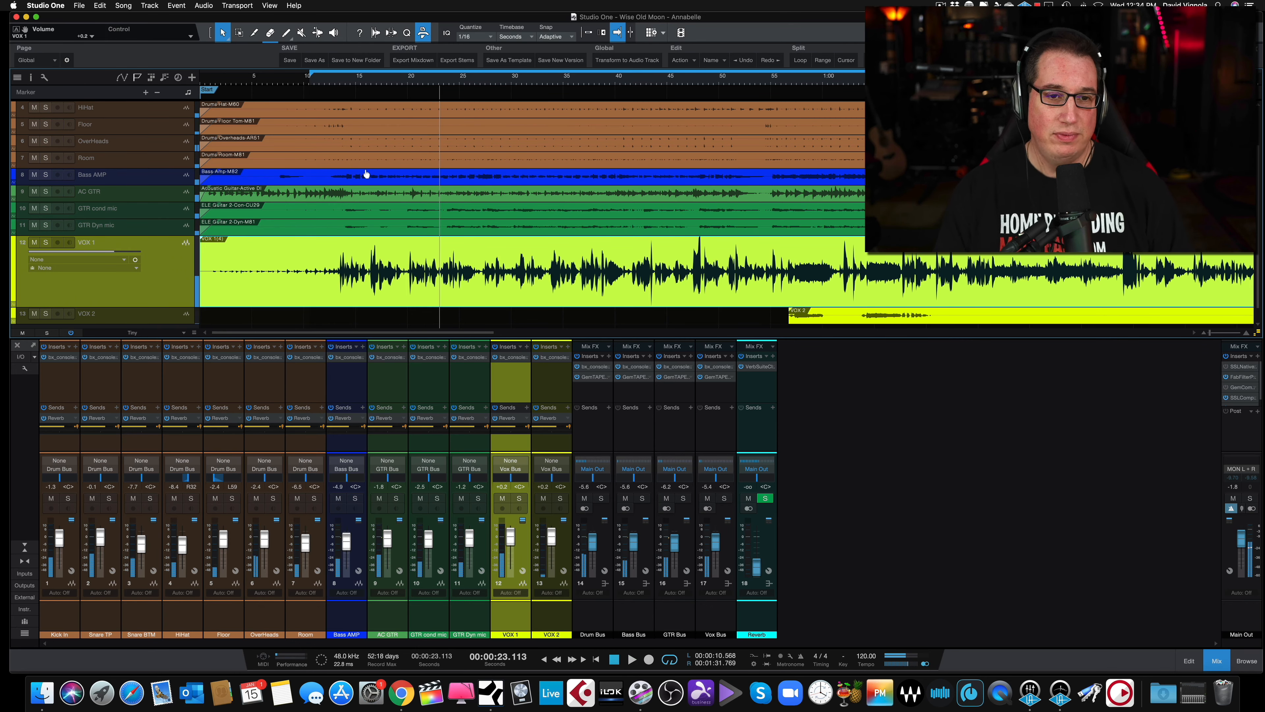
key("space")
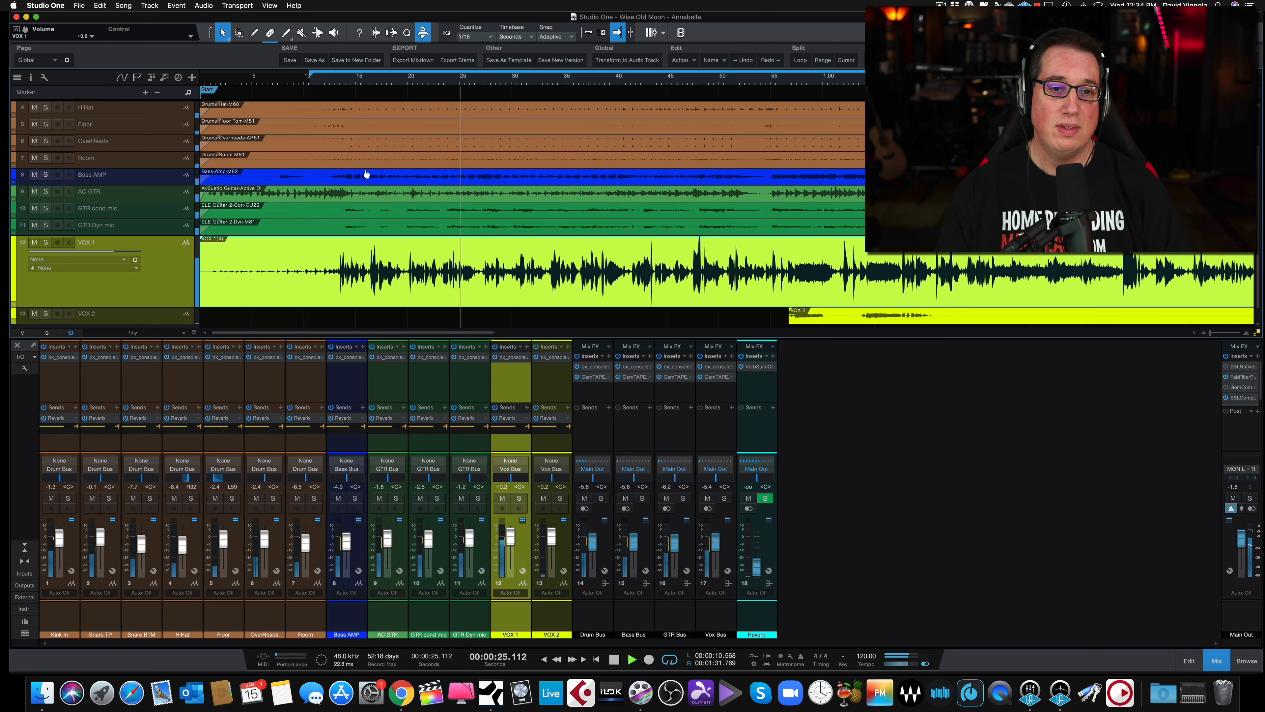
key("space")
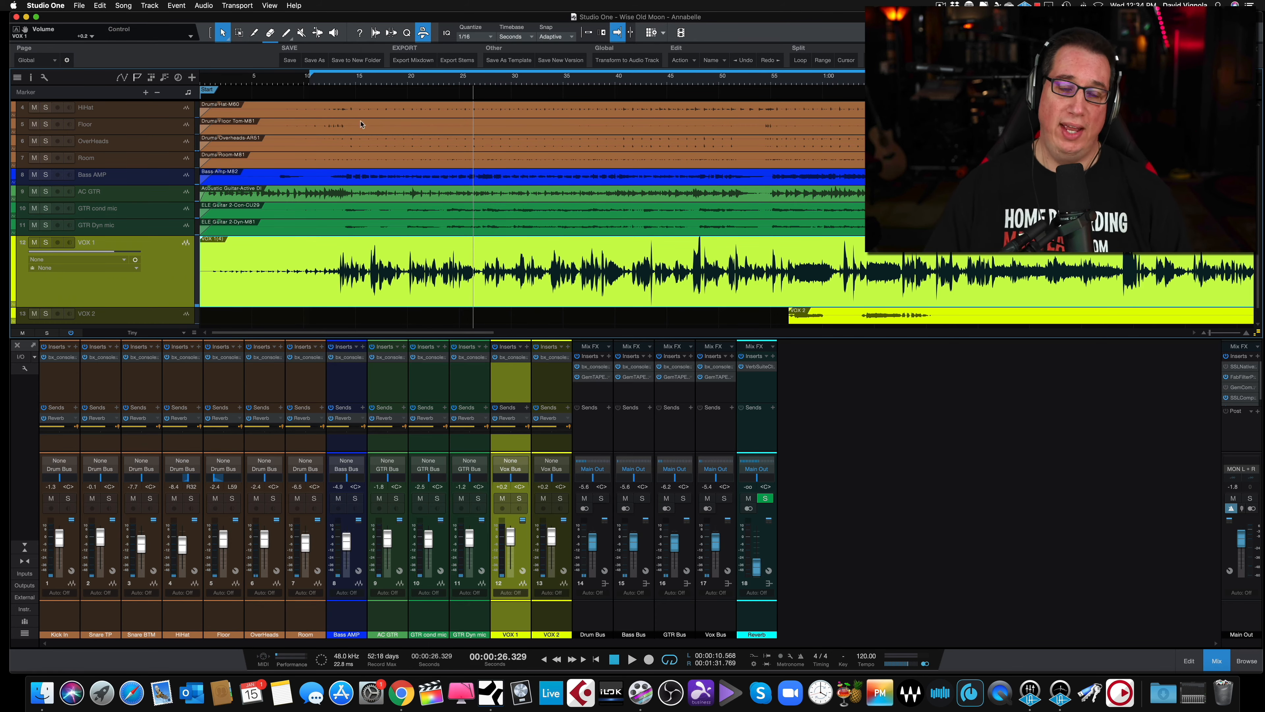
- Solo the VOX 1 track and play it from about 12.2 seconds
left_click_drag(356, 80, 361, 100)
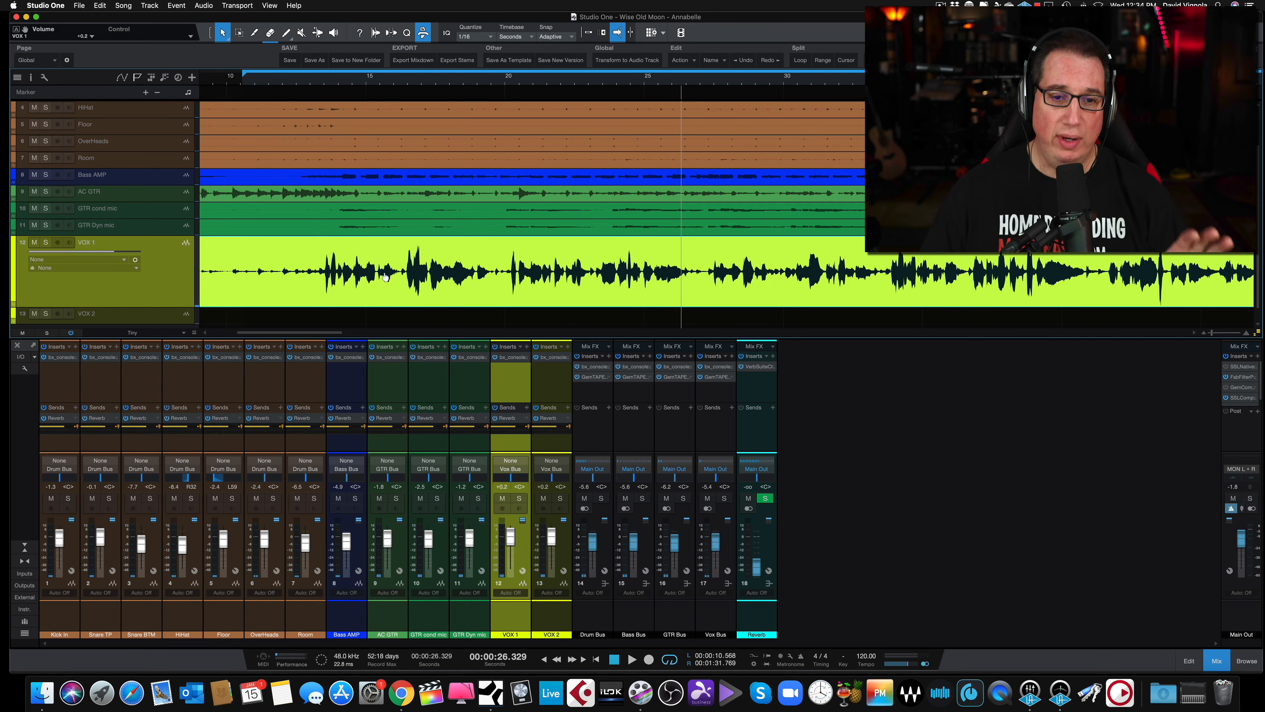
left_click(519, 497)
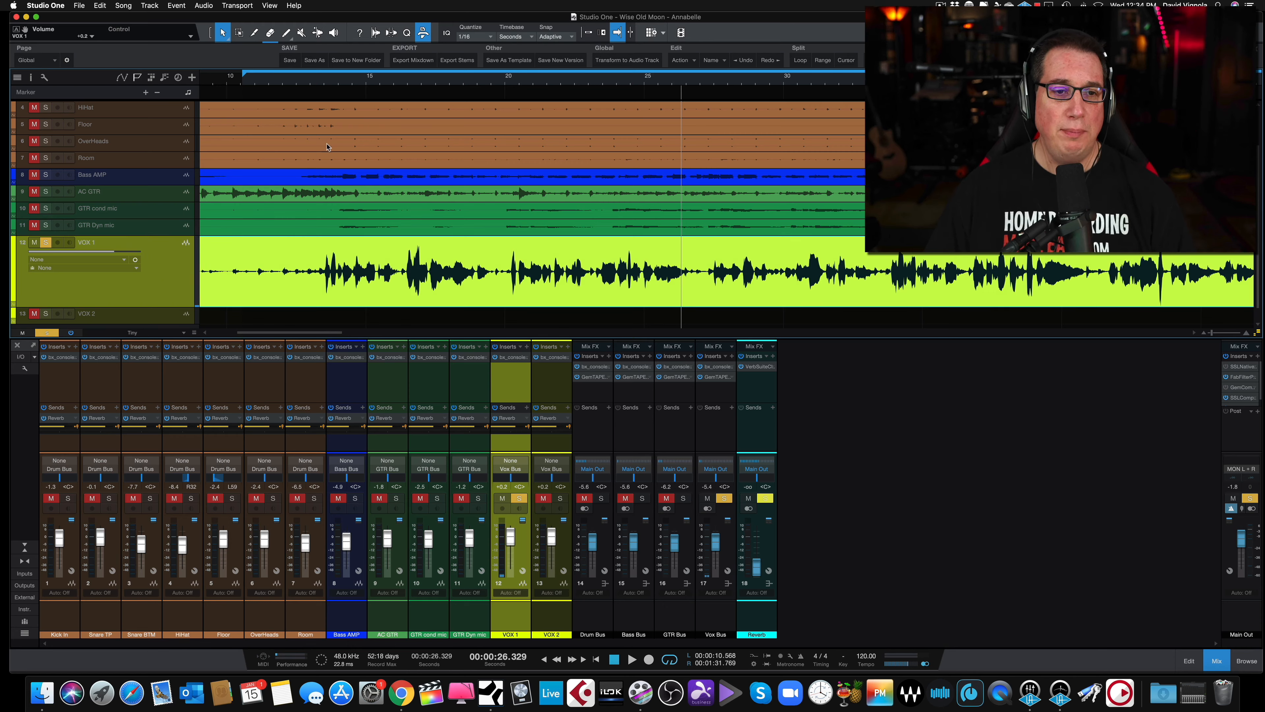
left_click(287, 83)
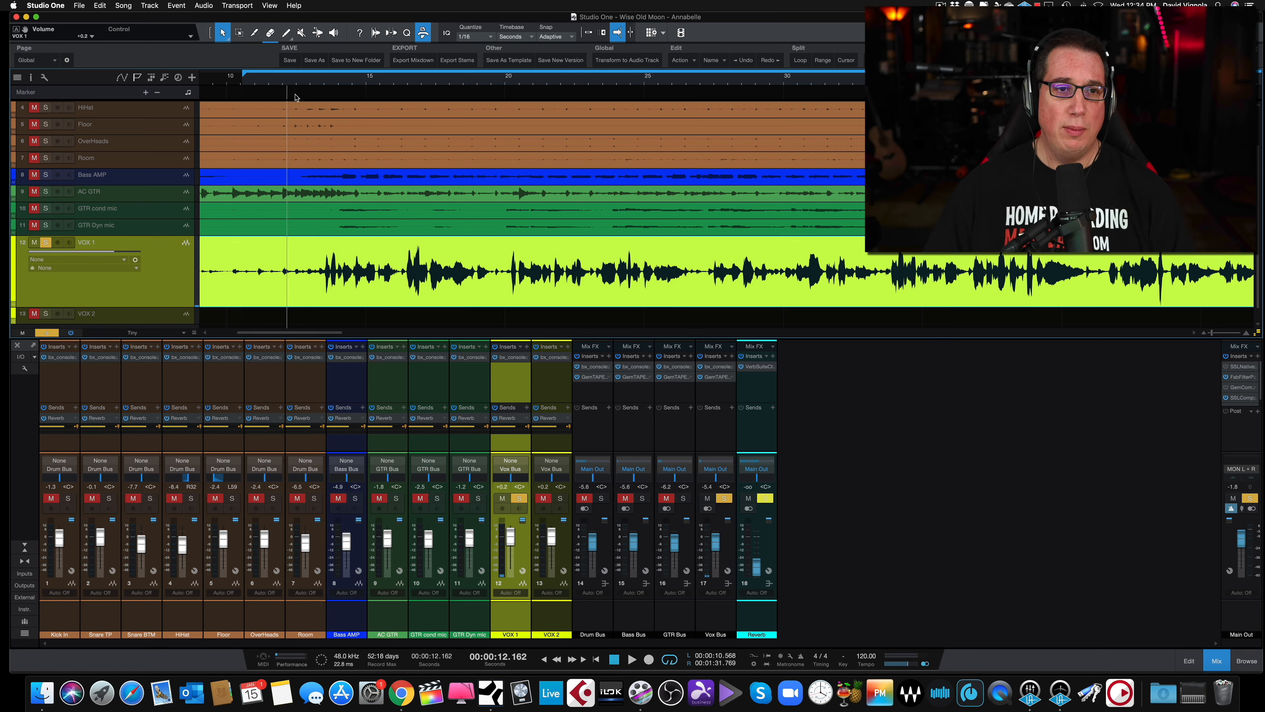
key("space")
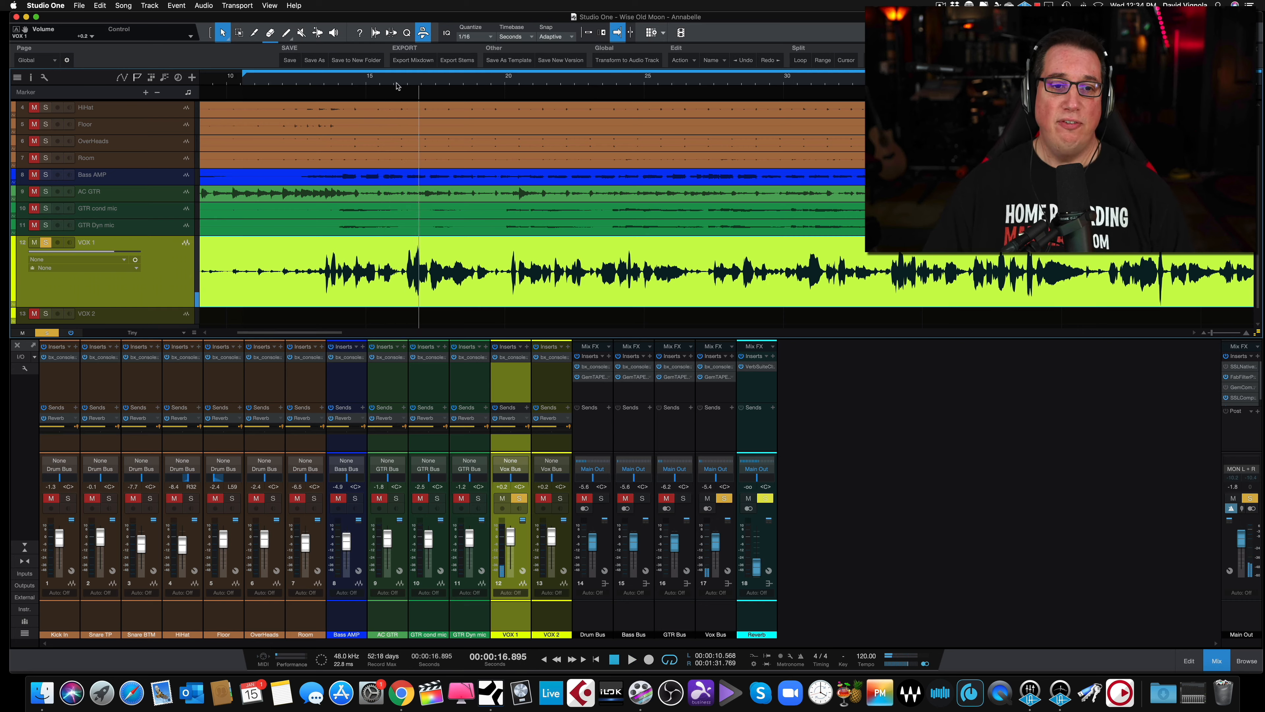
- Split the VOX 1 event at both ends of the dense, noisy burst from about 16.74 to 16.93 seconds
left_click_drag(398, 88, 404, 127)
scroll(495, 207, "right", 5)
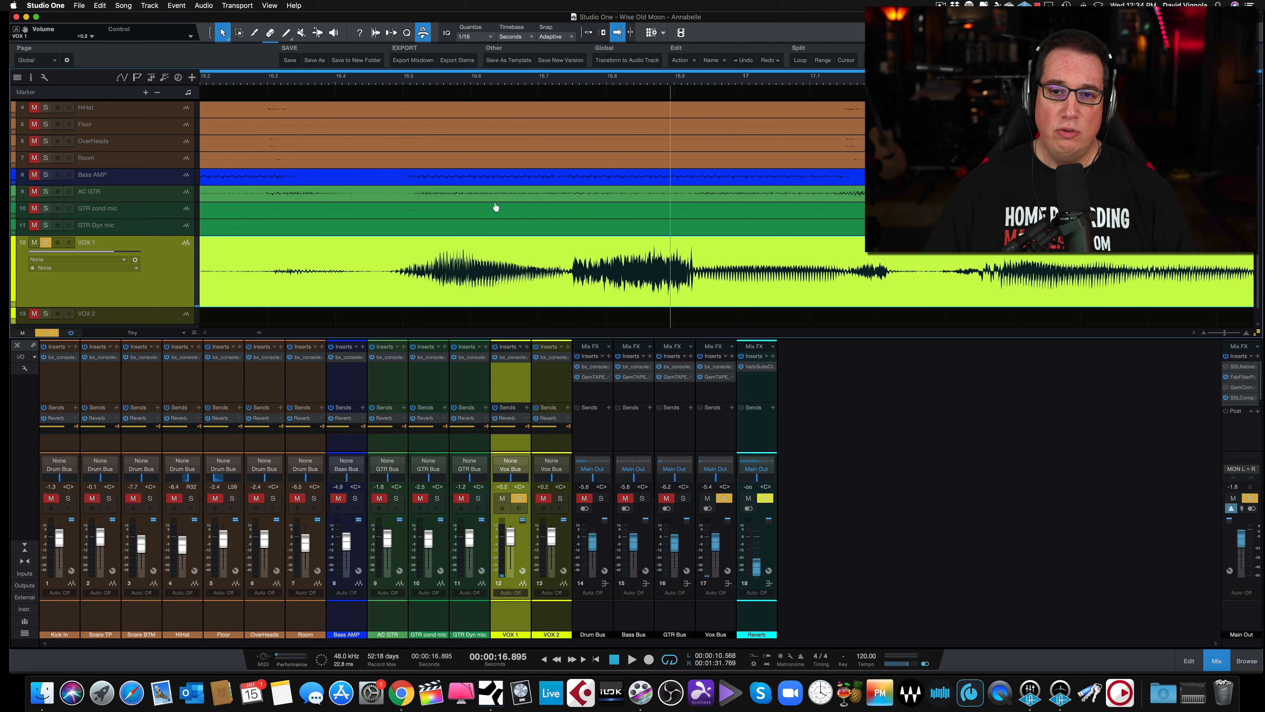
left_click_drag(507, 84, 508, 91)
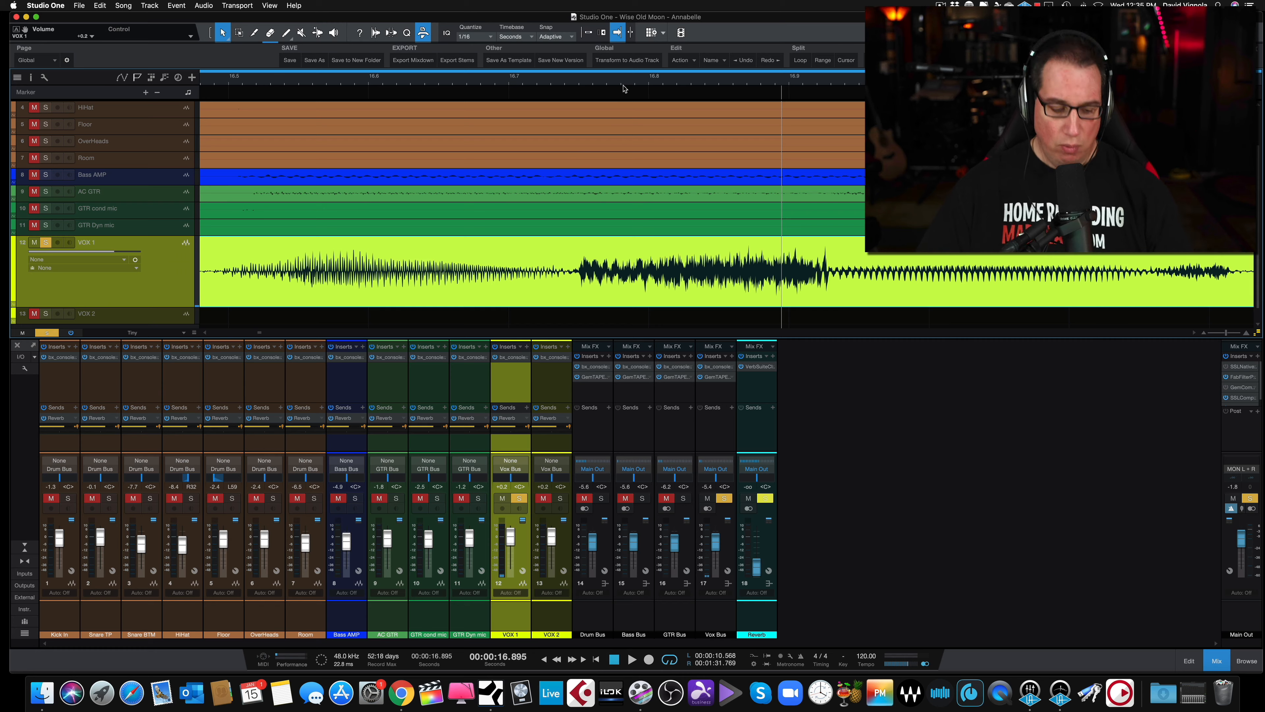
key("w")
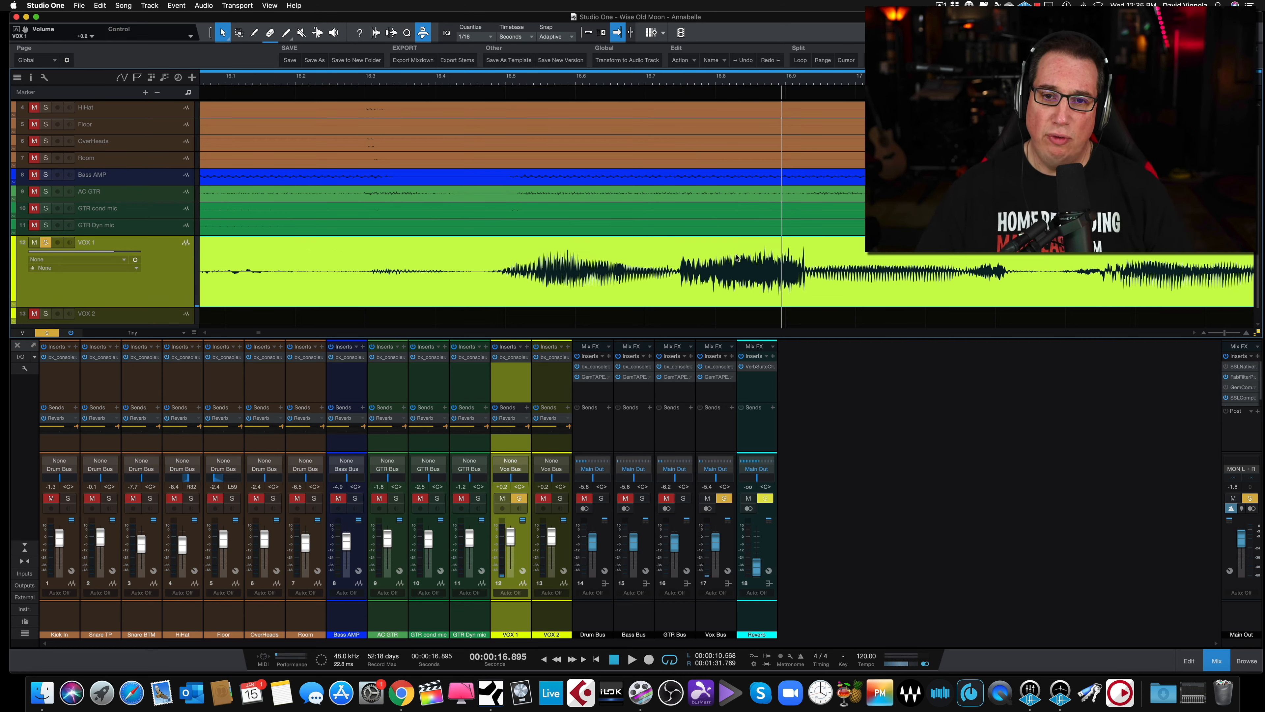
scroll(725, 83, "up", 5)
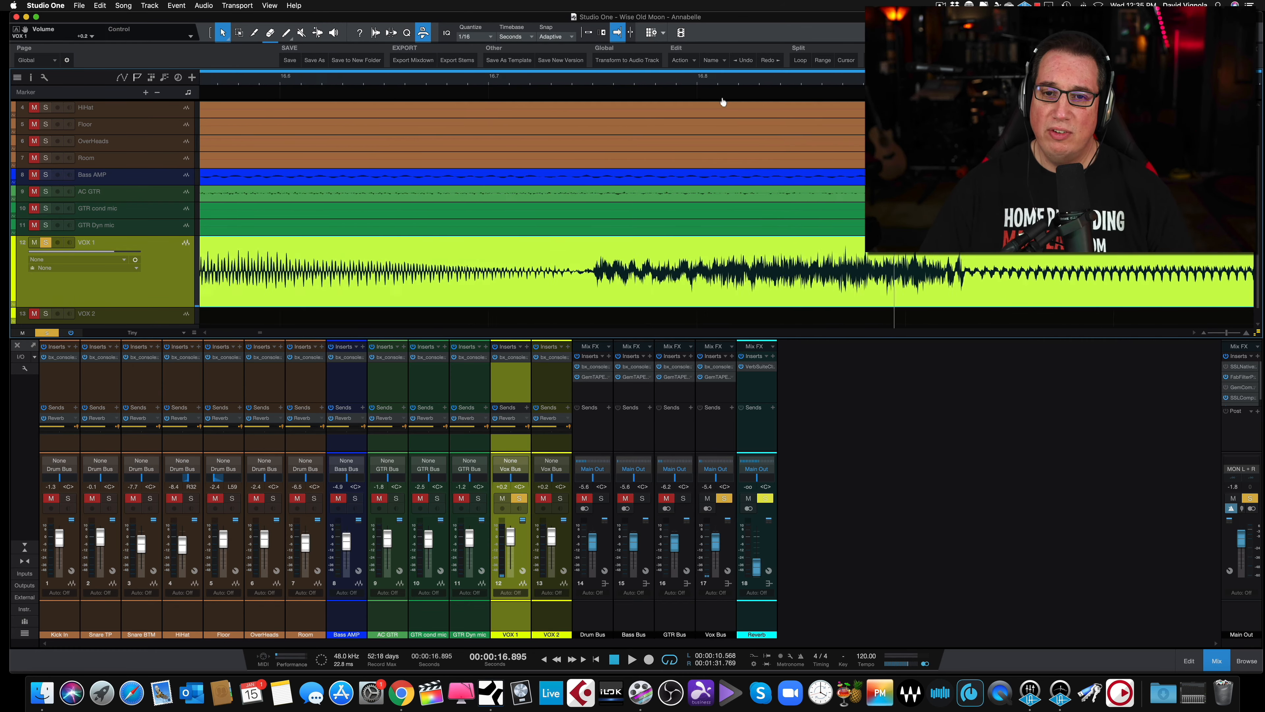
scroll(721, 106, "down", 3)
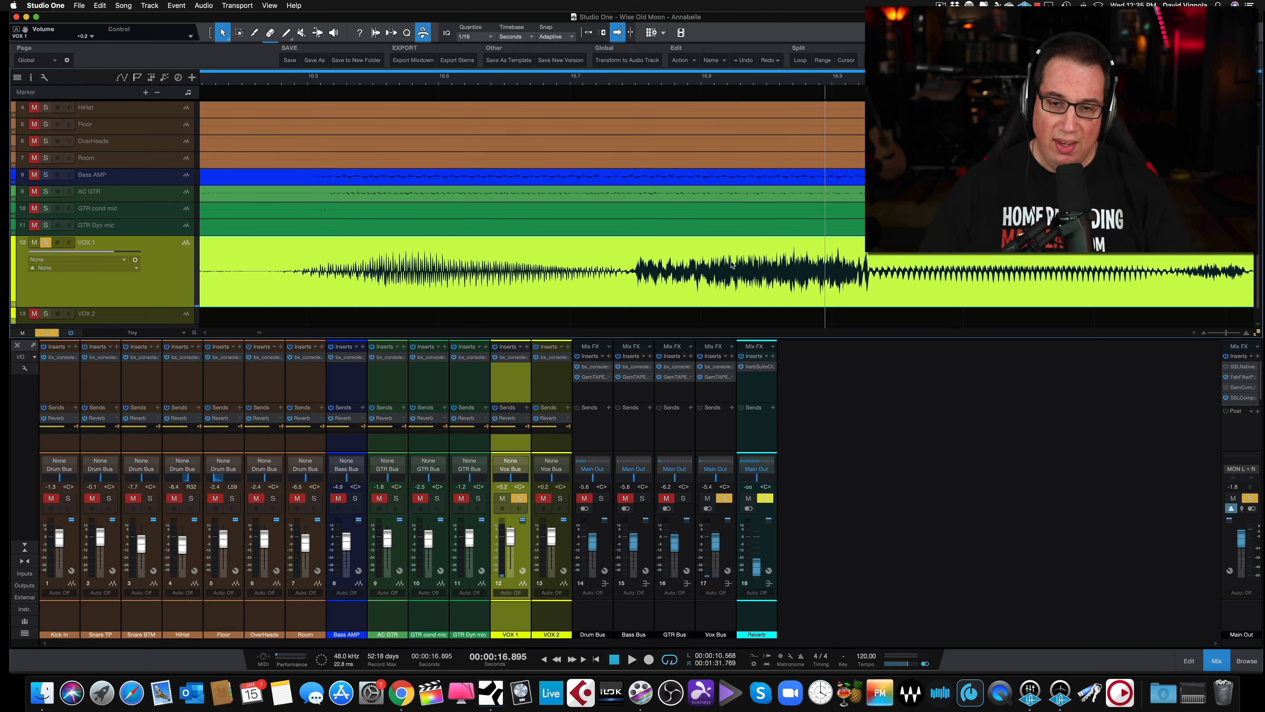
key("3")
left_click(633, 252)
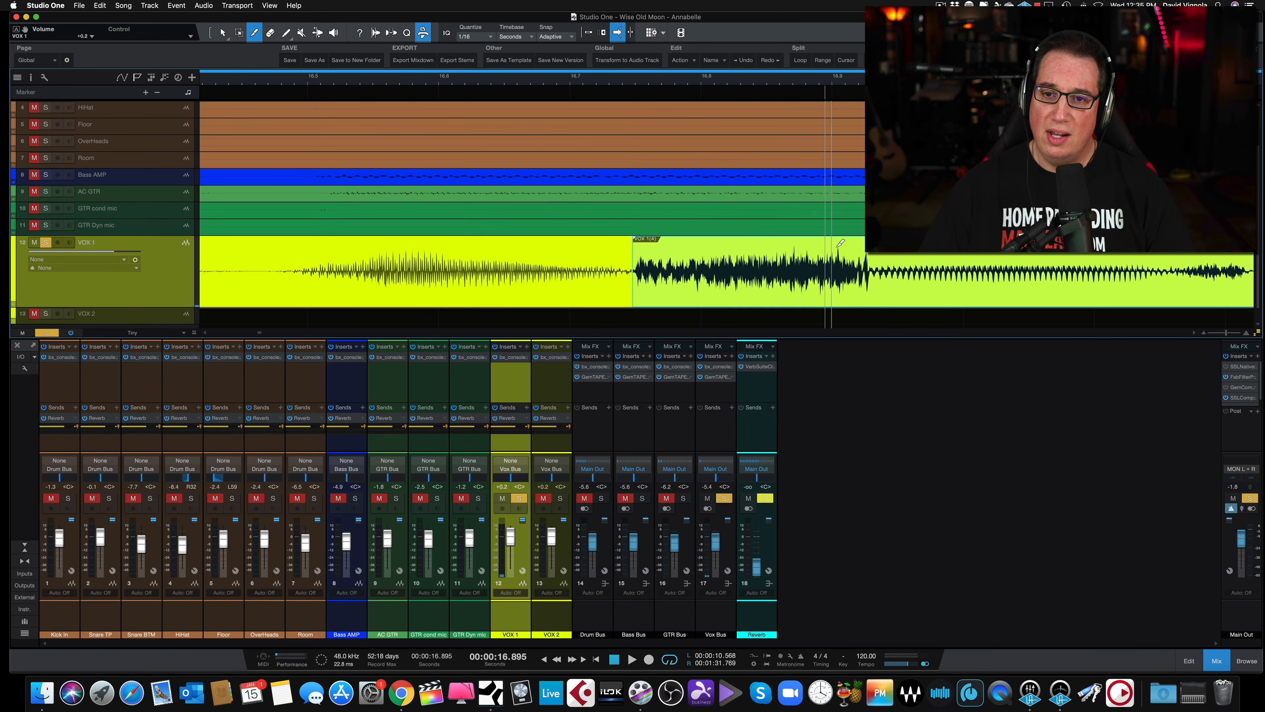
left_click(871, 246)
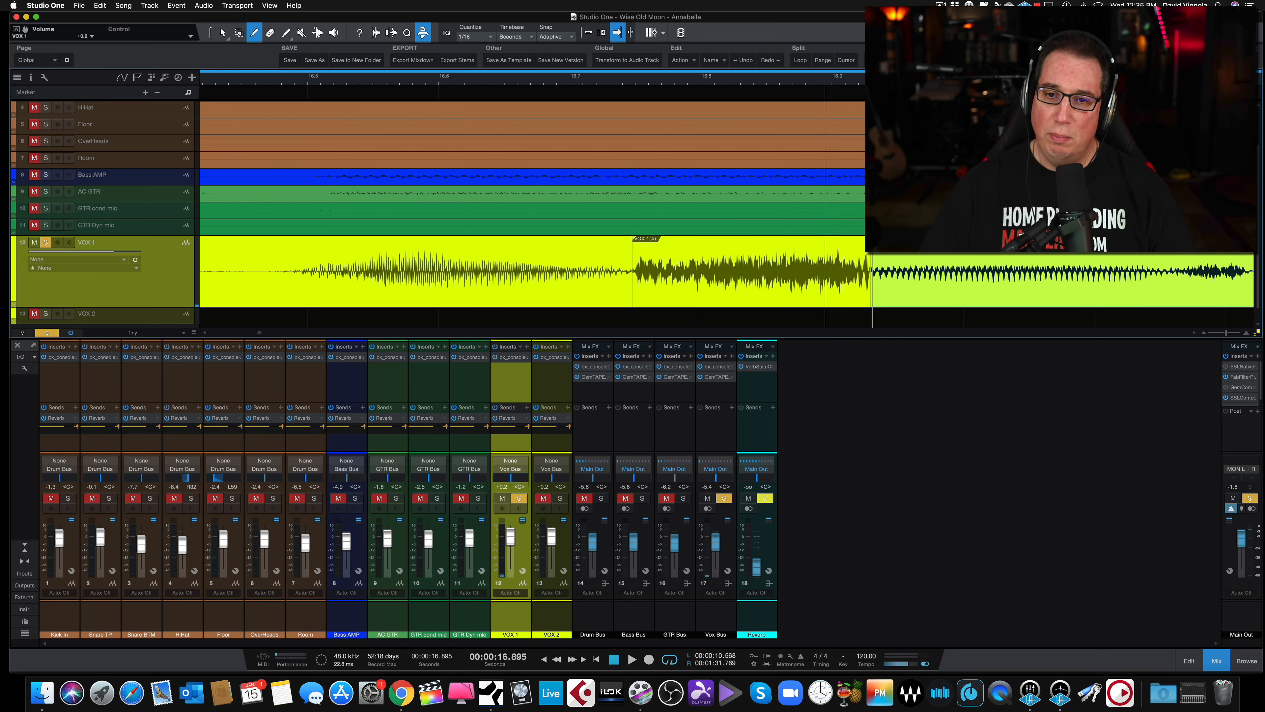
- Switch to the Arrow tool and change the VOX 1 track colour to purple
key("1")
left_click(789, 266)
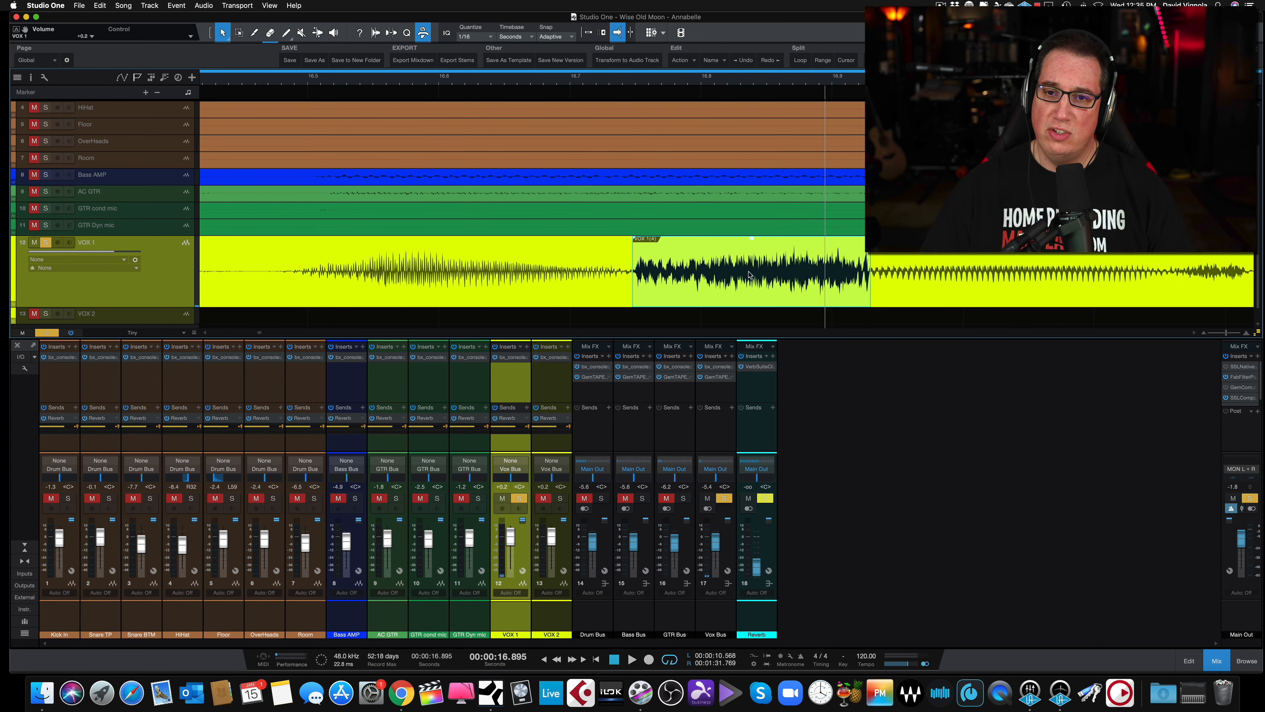
left_click(618, 269)
left_click(648, 271)
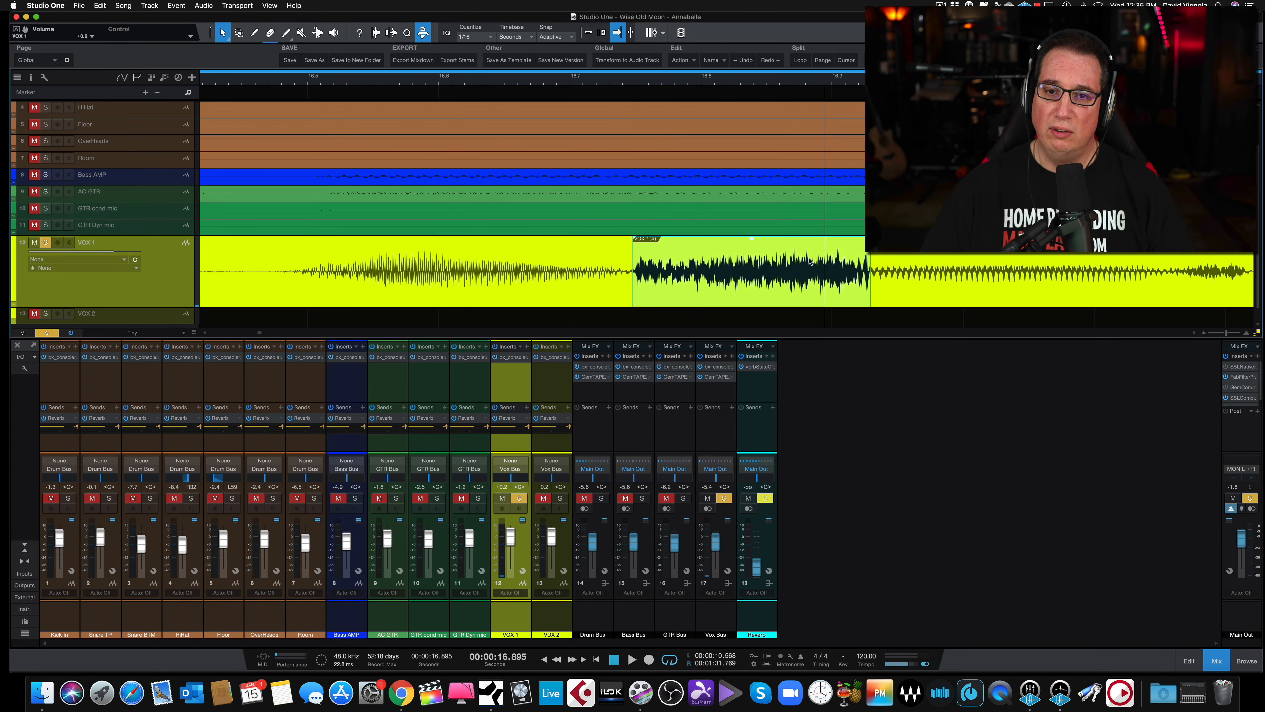
left_click(643, 228)
left_click(933, 262)
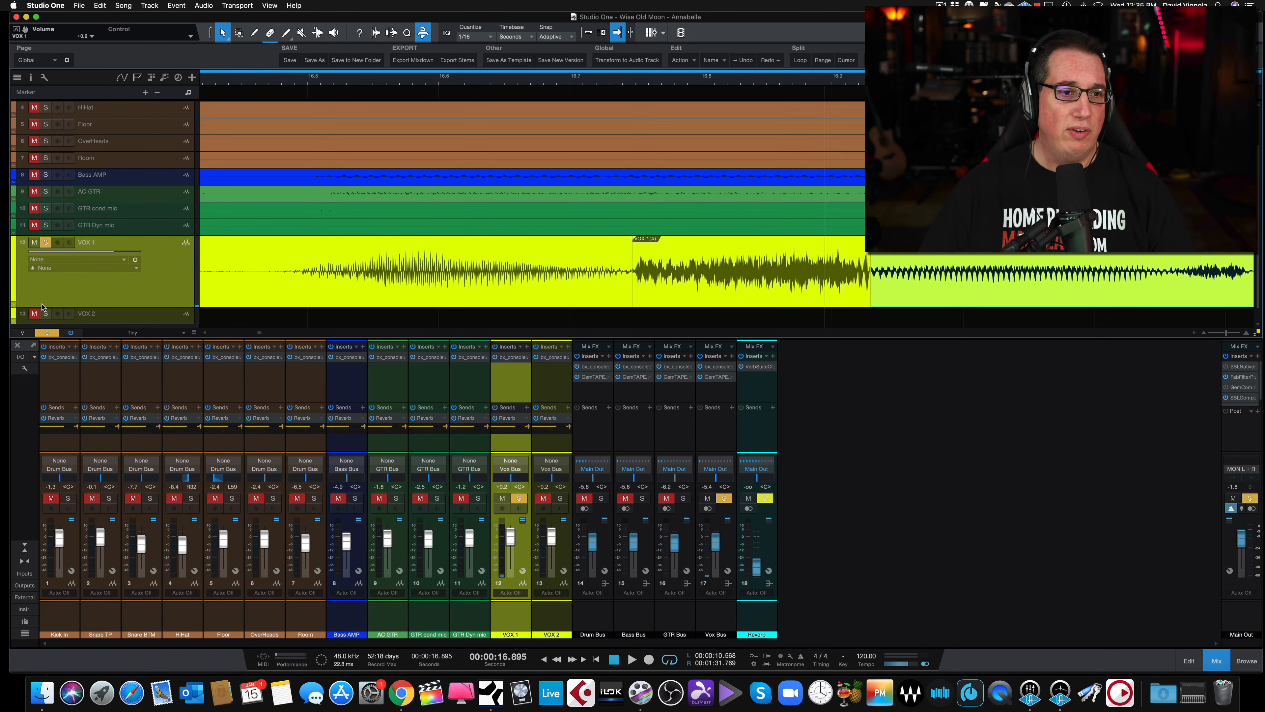
left_click(515, 636)
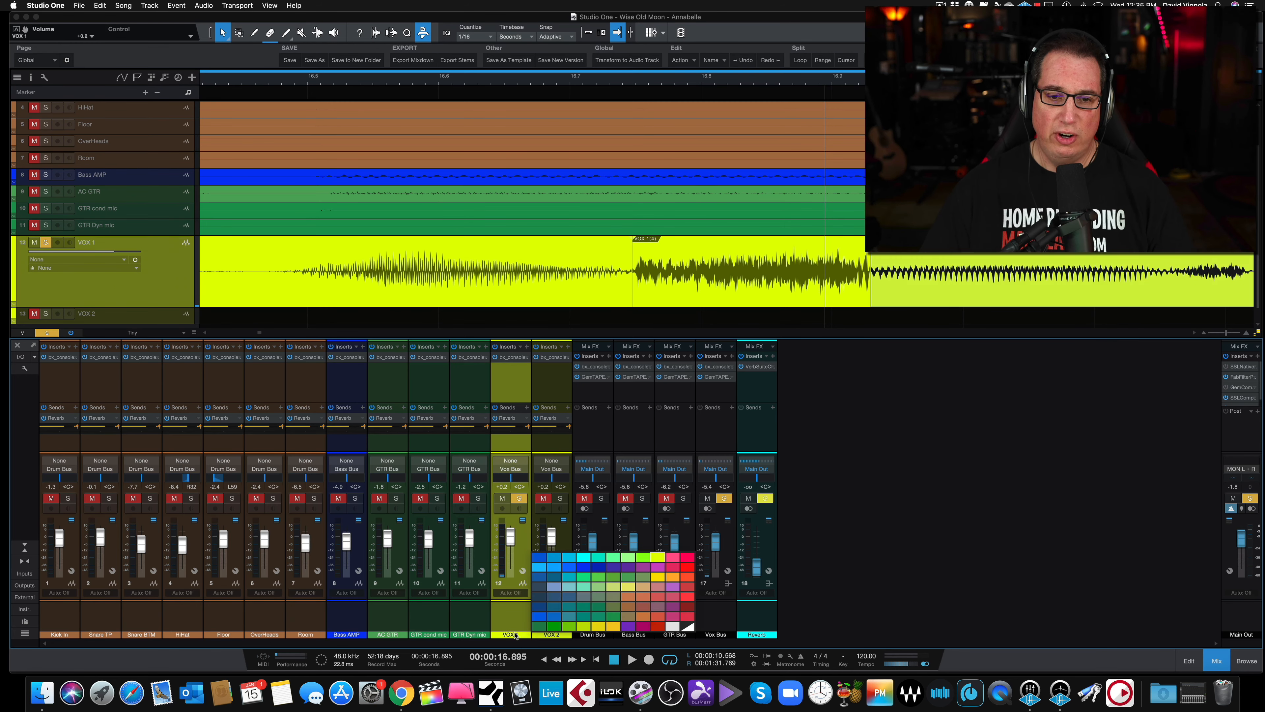
left_click(631, 569)
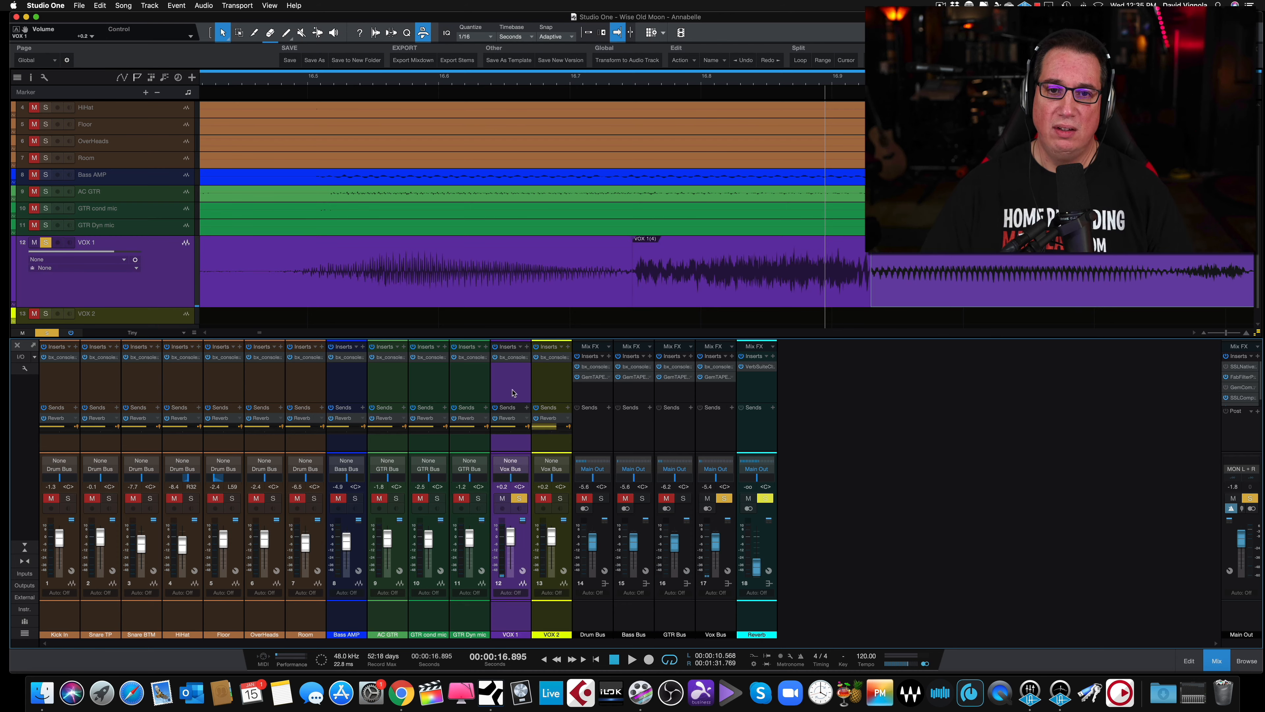
- Lower the gain of the isolated burst in VOX 1 and play the passage from shortly before it
left_click(548, 283)
left_click(676, 263)
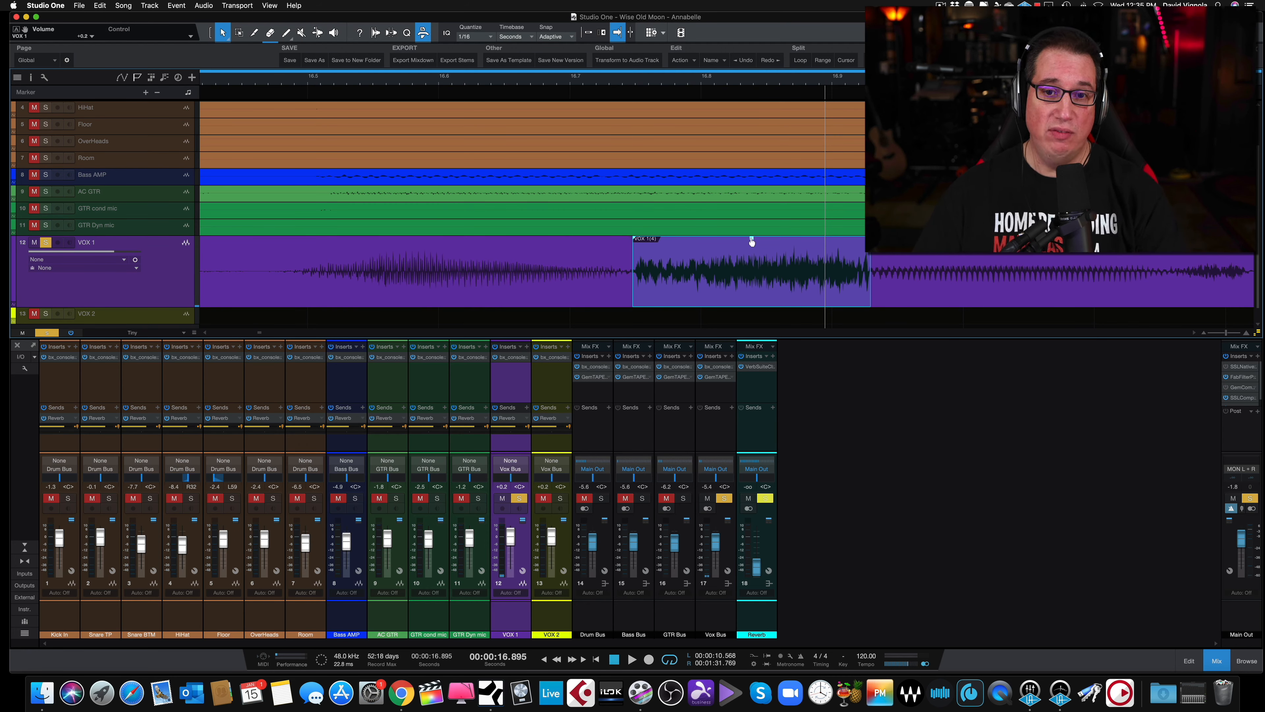
left_click_drag(751, 240, 749, 255)
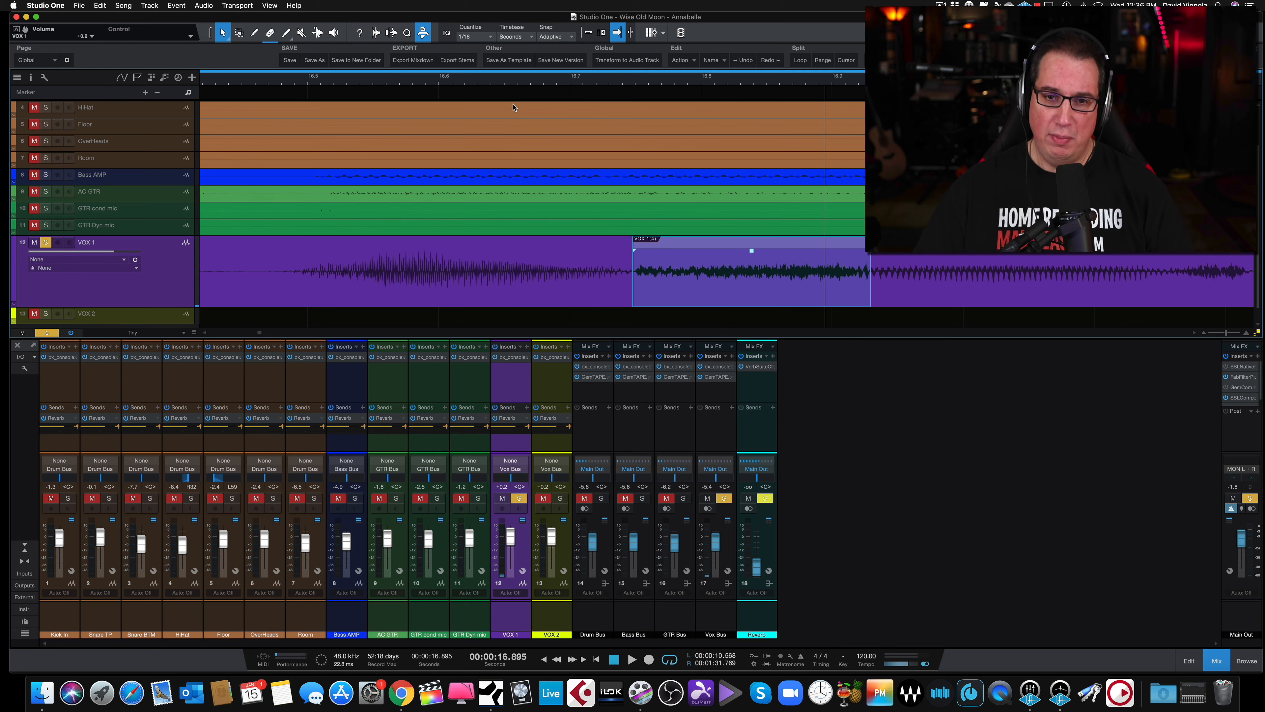
key("w")
key("w")
left_click(477, 88)
key("space")
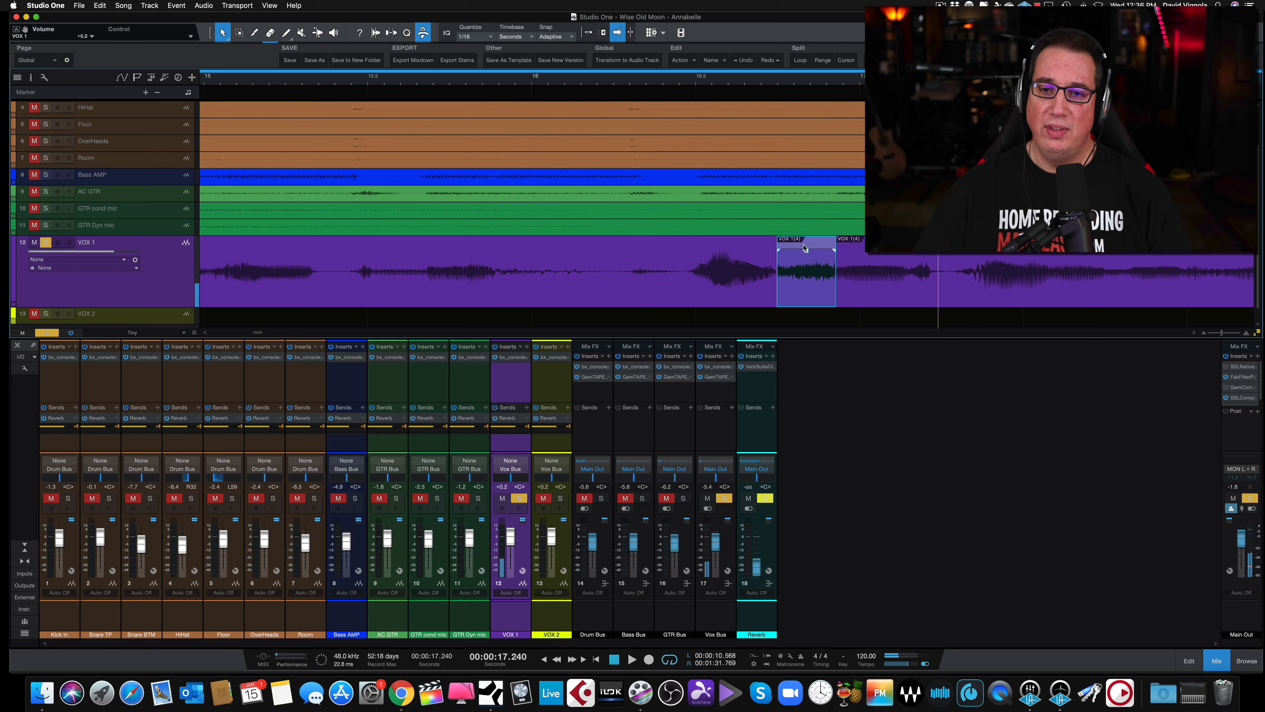
- Try slightly less gain on the isolated VOX 1 segment and a VOX 1 channel volume of -3.9 dB
left_click_drag(806, 252, 806, 256)
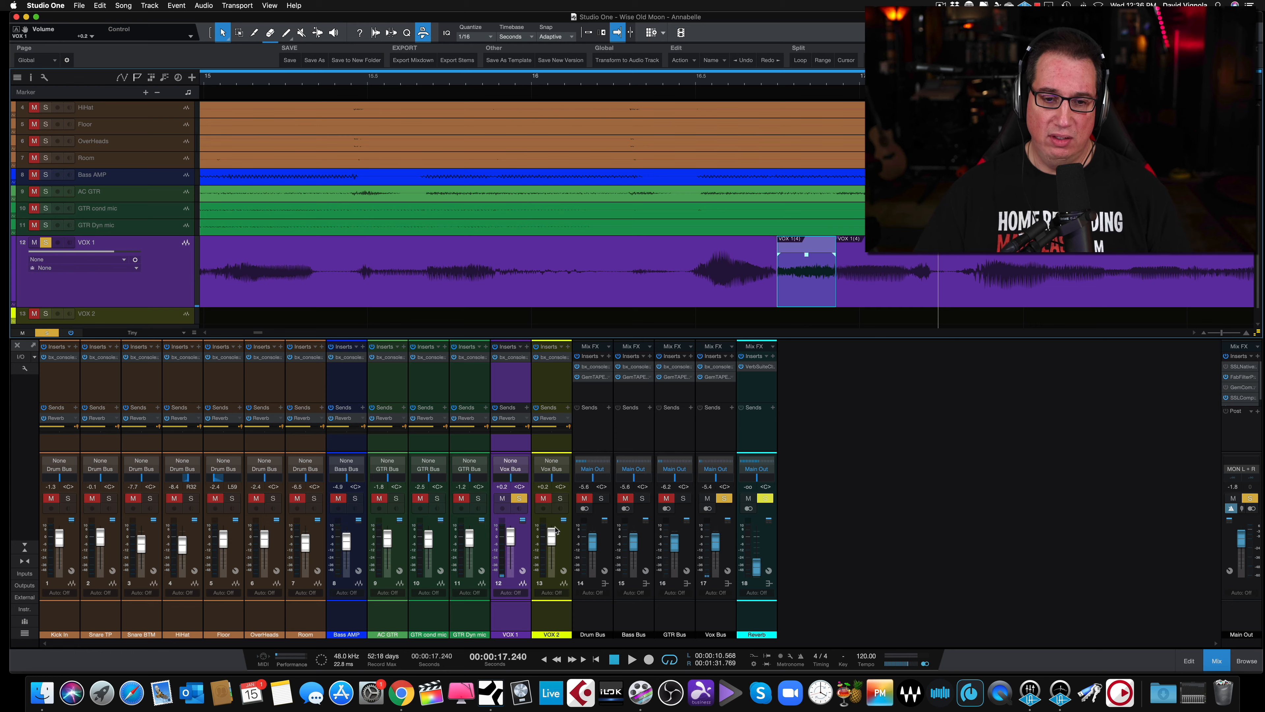
left_click(551, 538)
left_click_drag(512, 537, 512, 541)
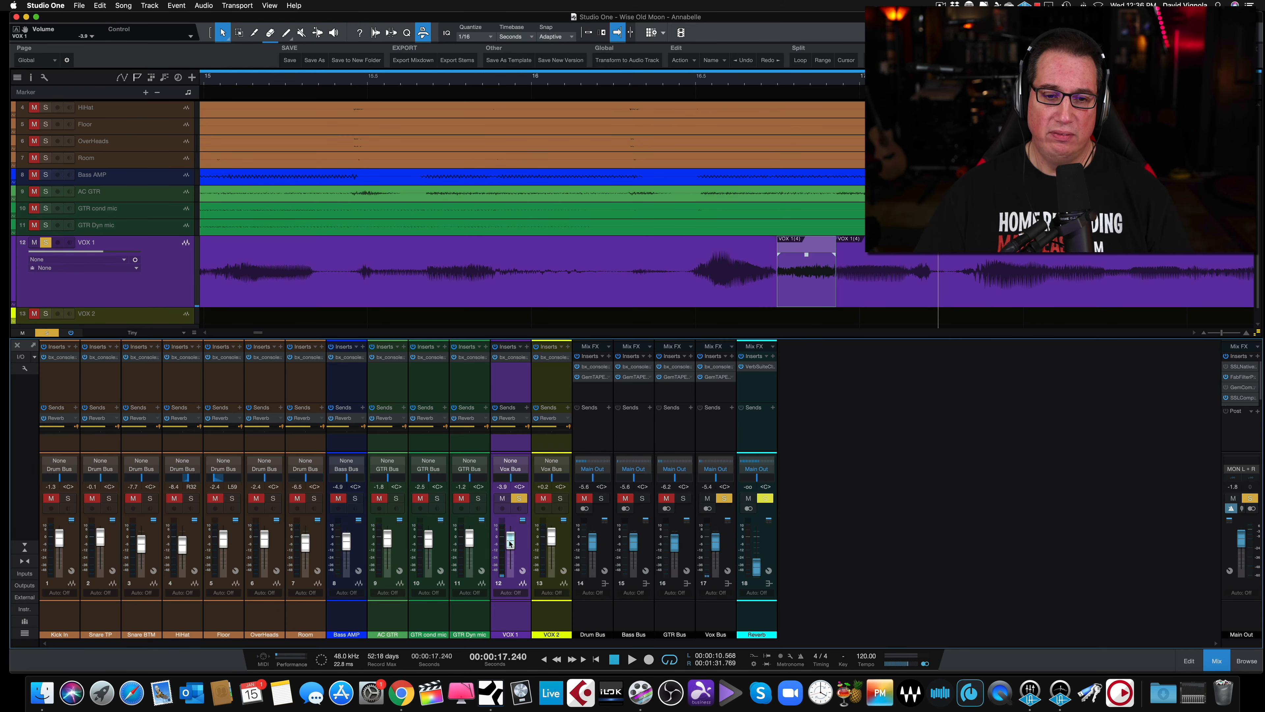
left_click(550, 86)
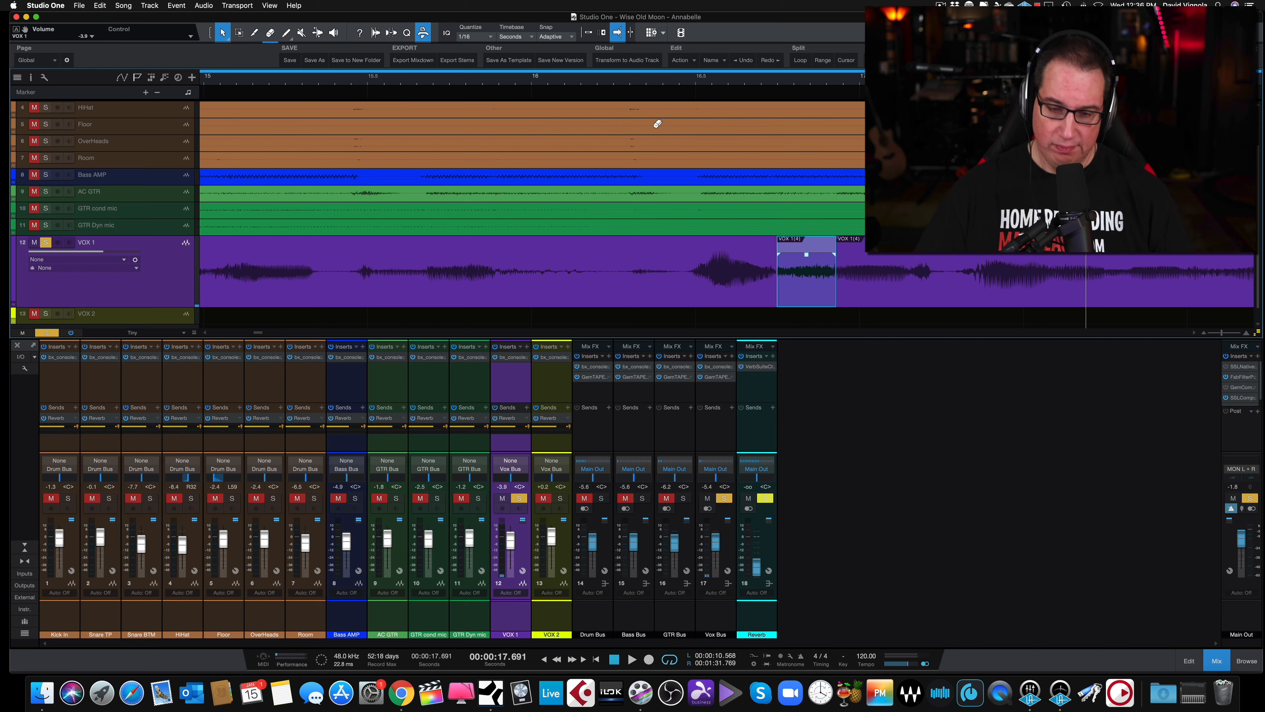
- Undo the VOX 1 volume and segment gain changes, and replay the passage from just before the isolated segment
key("super+z")
key("super+z")
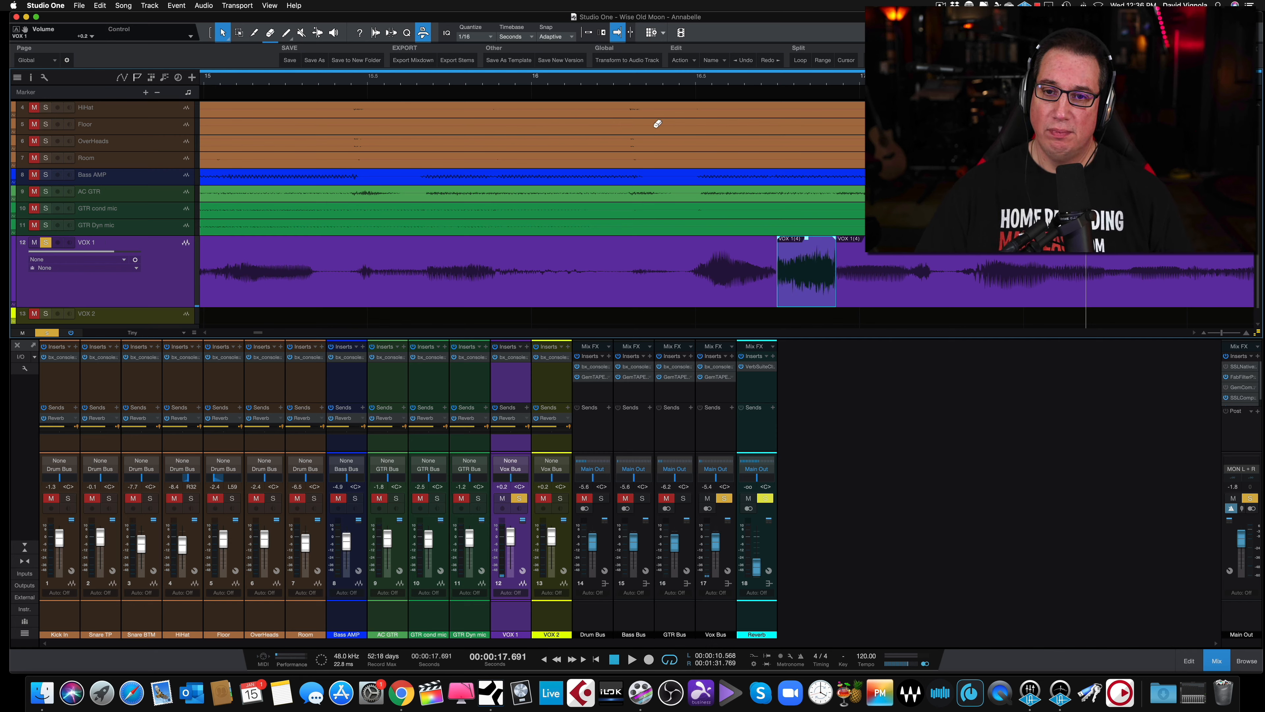
left_click(639, 81)
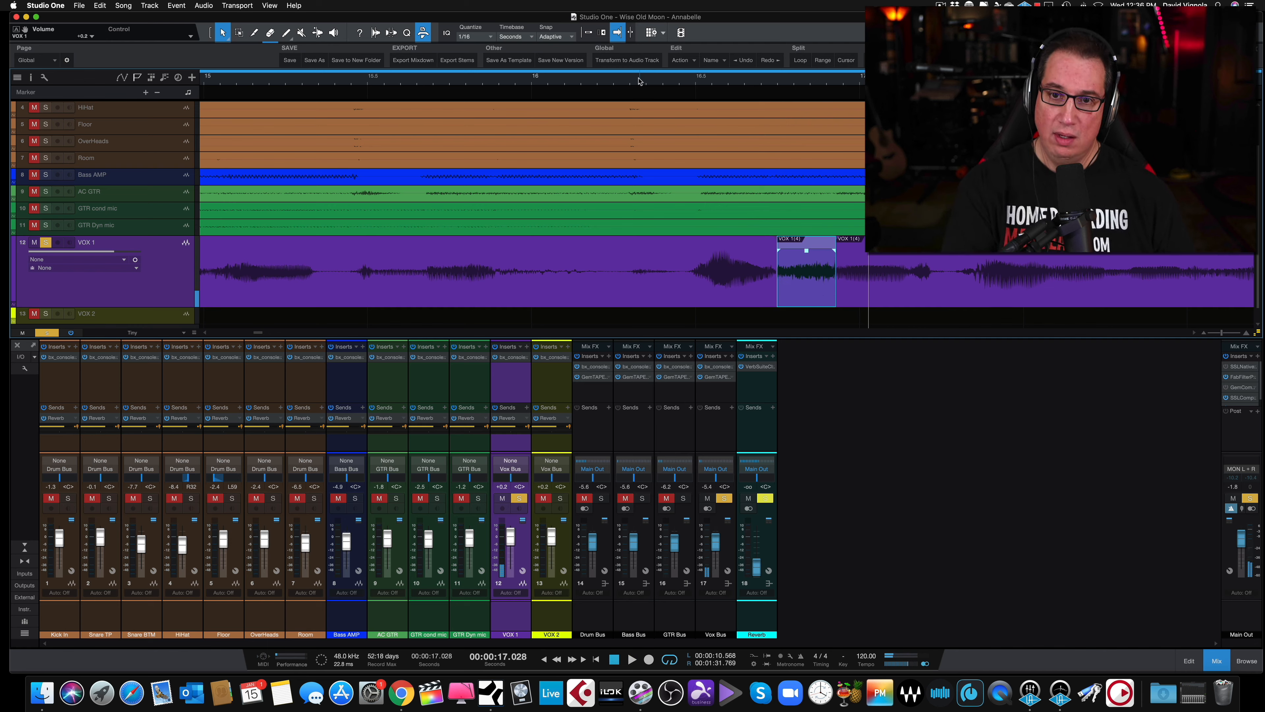
- Lower the gain of the isolated VOX 1 segment slightly further and replay the passage from about 16 seconds
key("space")
key("space")
left_click_drag(807, 254, 807, 260)
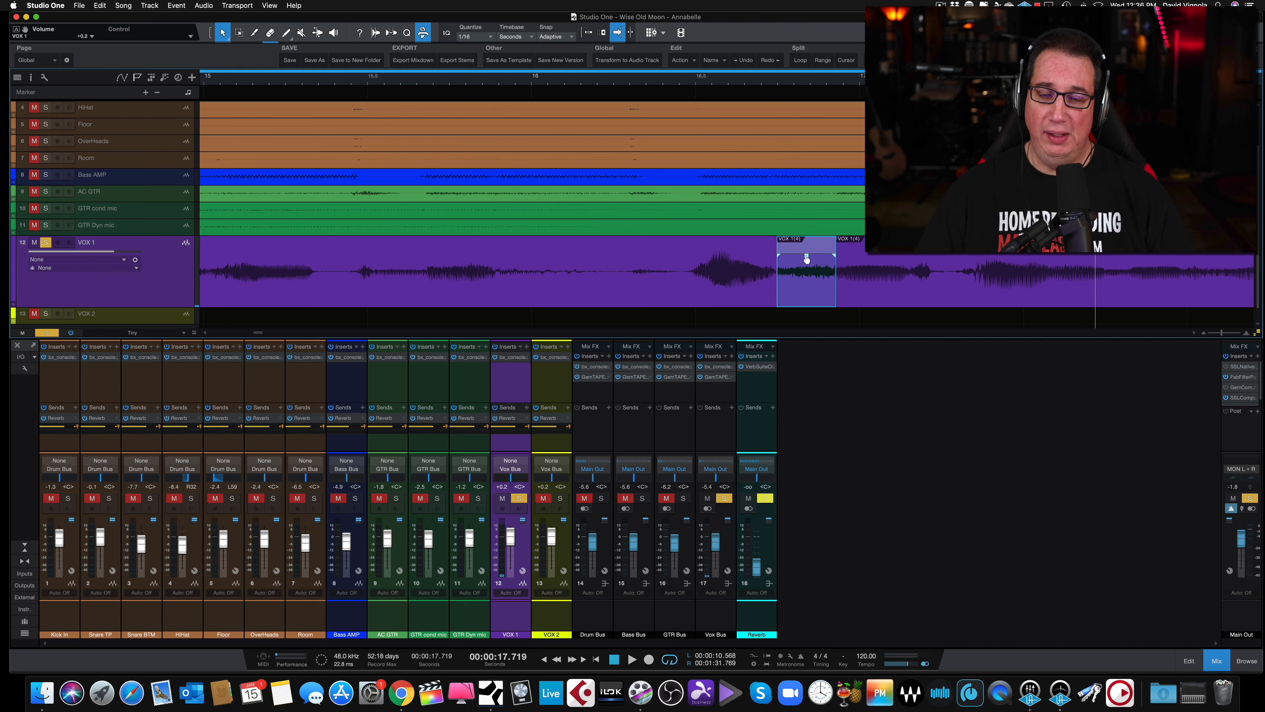
left_click(541, 84)
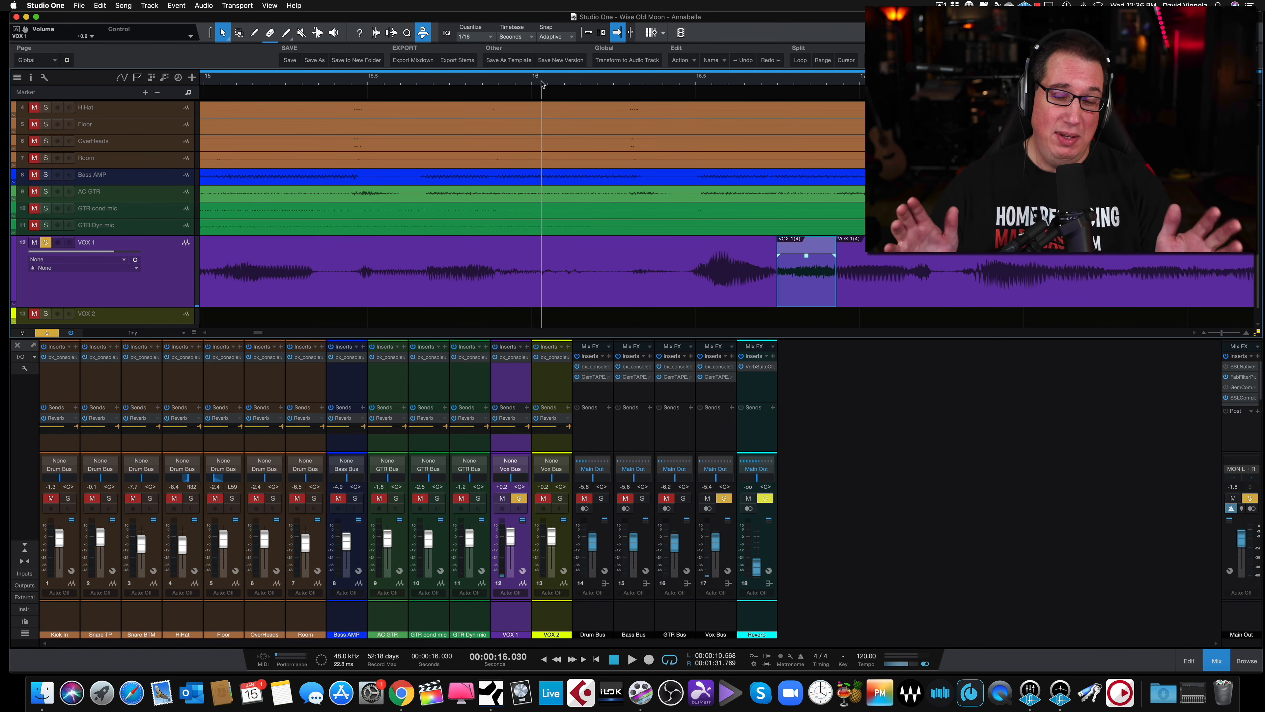
key("space")
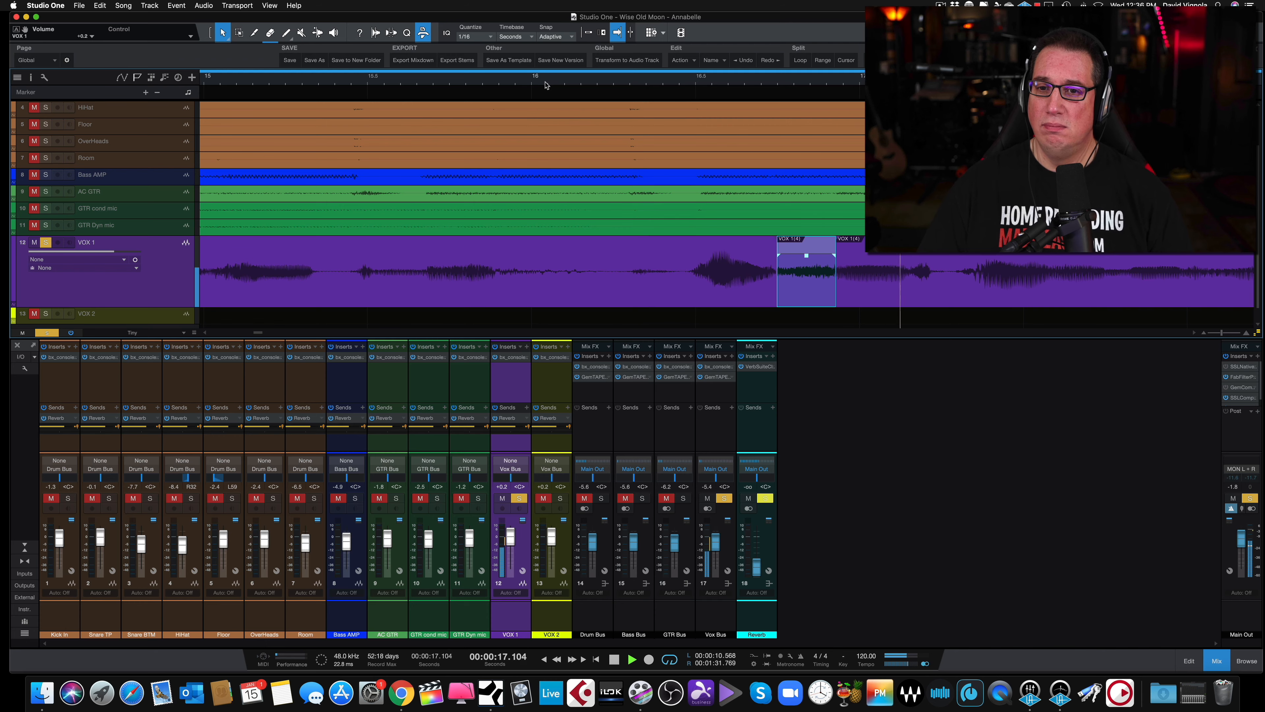
key("space")
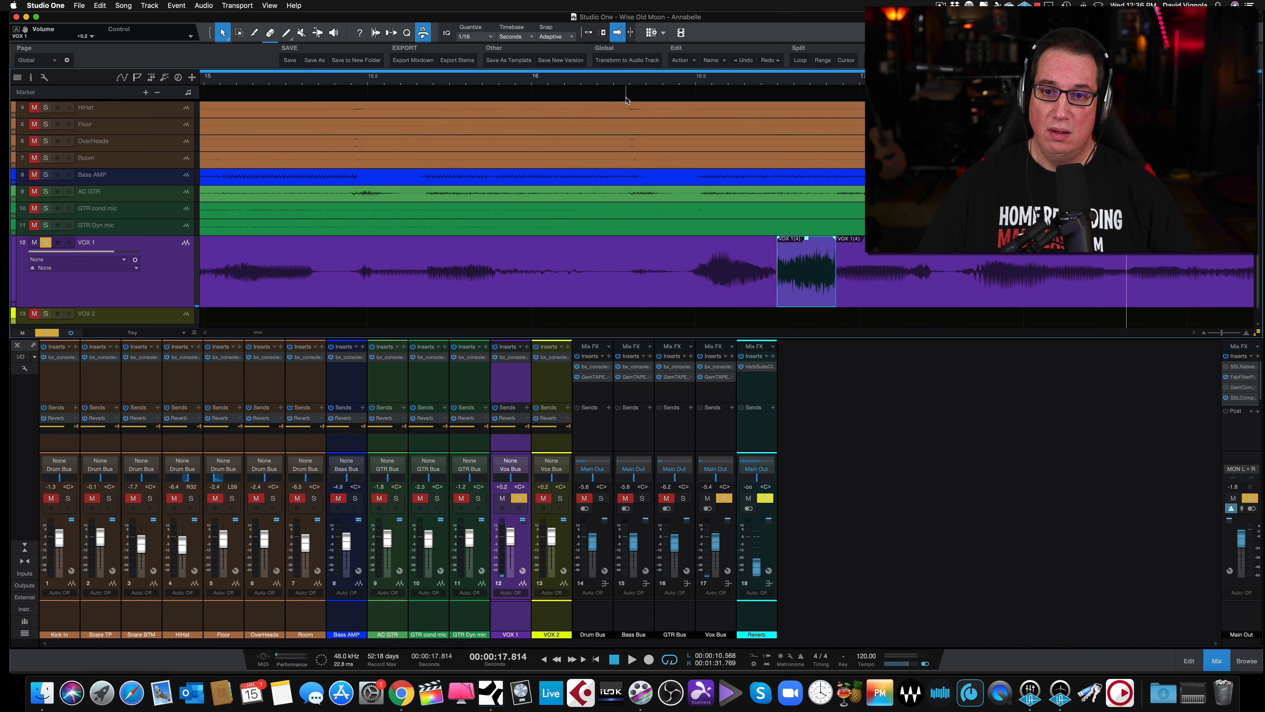
- Compare the passage with the isolated VOX 1 segment's gain reduction temporarily undone, replaying from about 16.3 seconds
left_click(635, 79)
key("space")
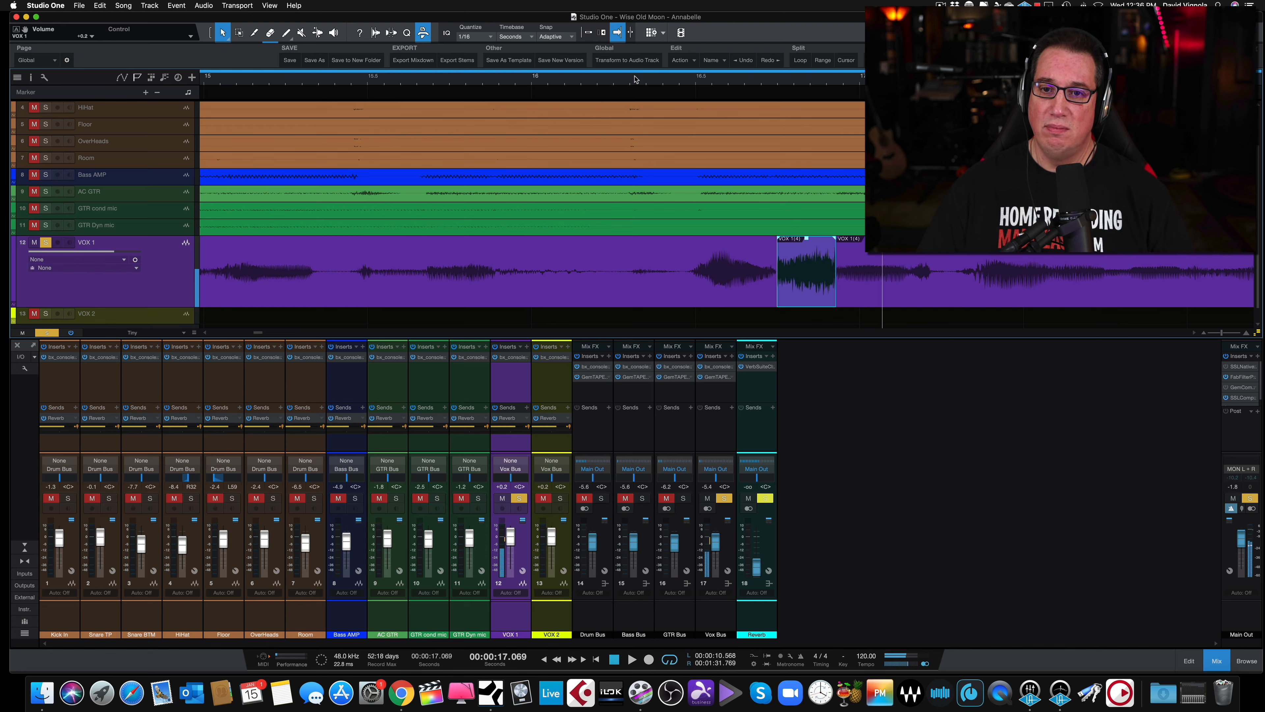
left_click(636, 80)
key("space")
key("space")
- Play the soloed VOX 1 vocal onward from about 18 to 20.6 seconds to find the next loud moment
key("w")
key("w")
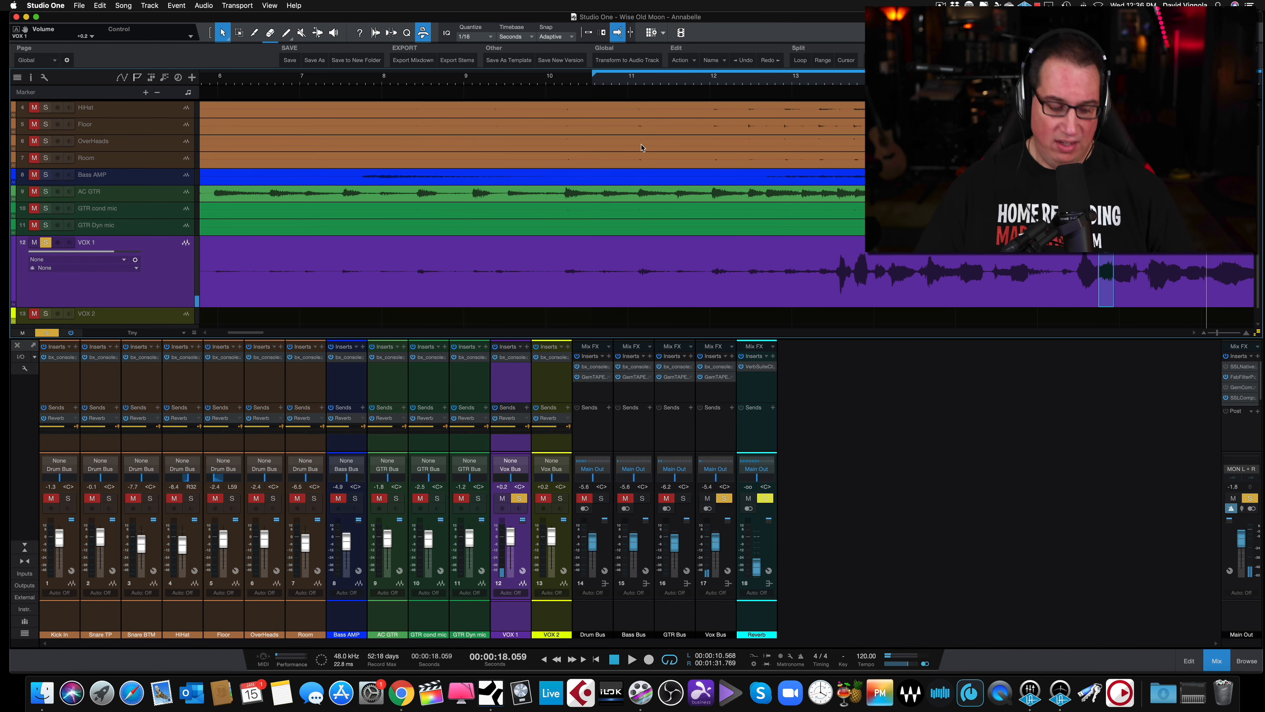
key("w")
scroll(703, 201, "right", 10)
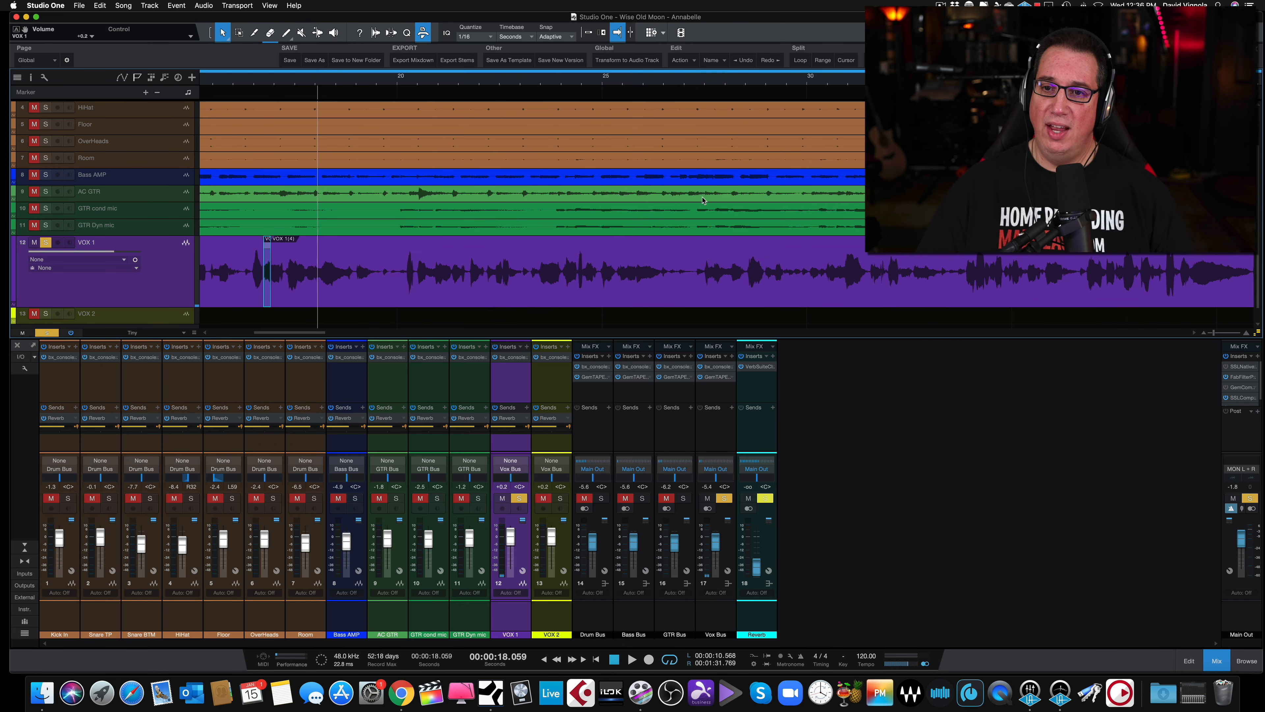
key("space")
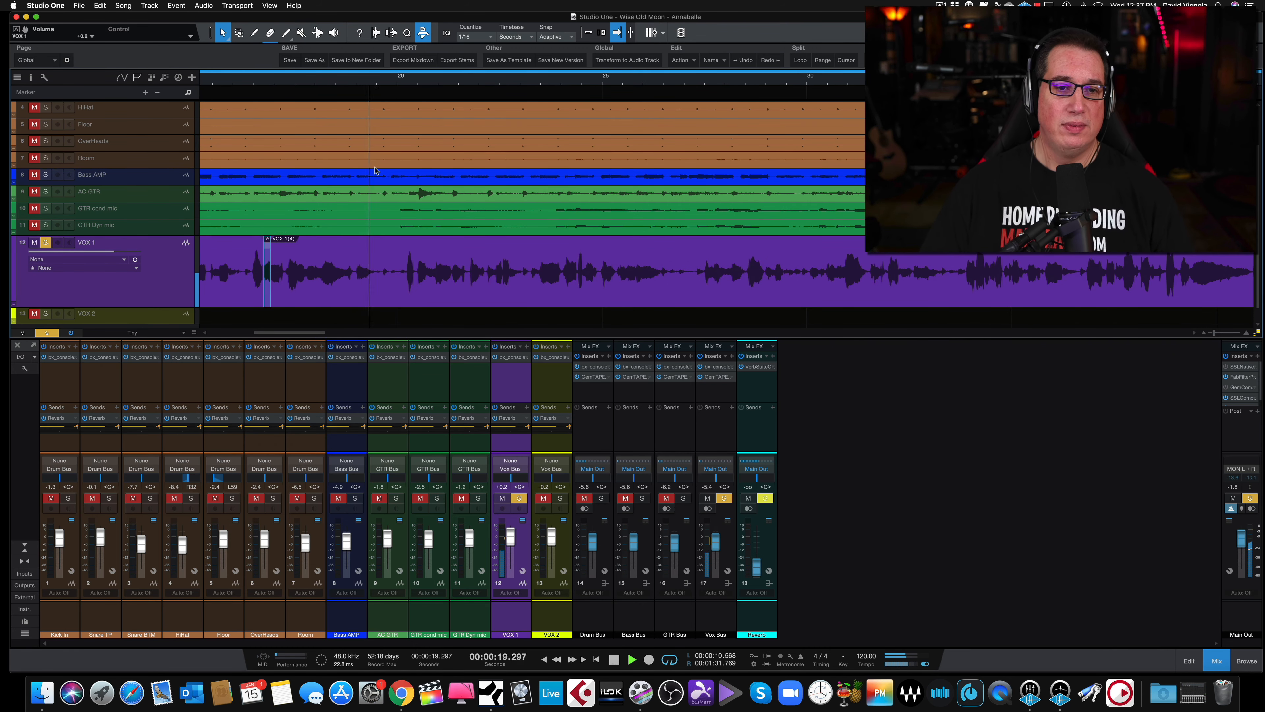
scroll(374, 170, "left", 2)
key("space")
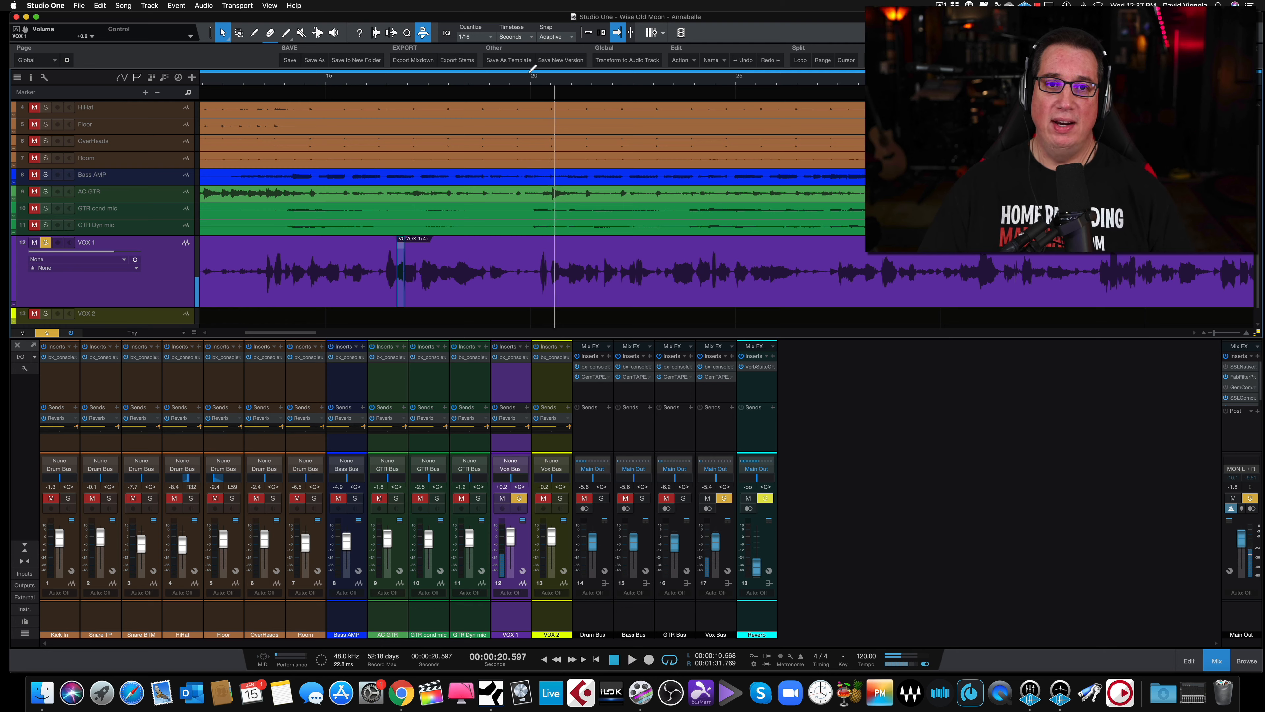
- Split VOX 1 with the Split tool around the loud burst from about 20.25 to 20.34 seconds
left_click_drag(532, 80, 530, 134)
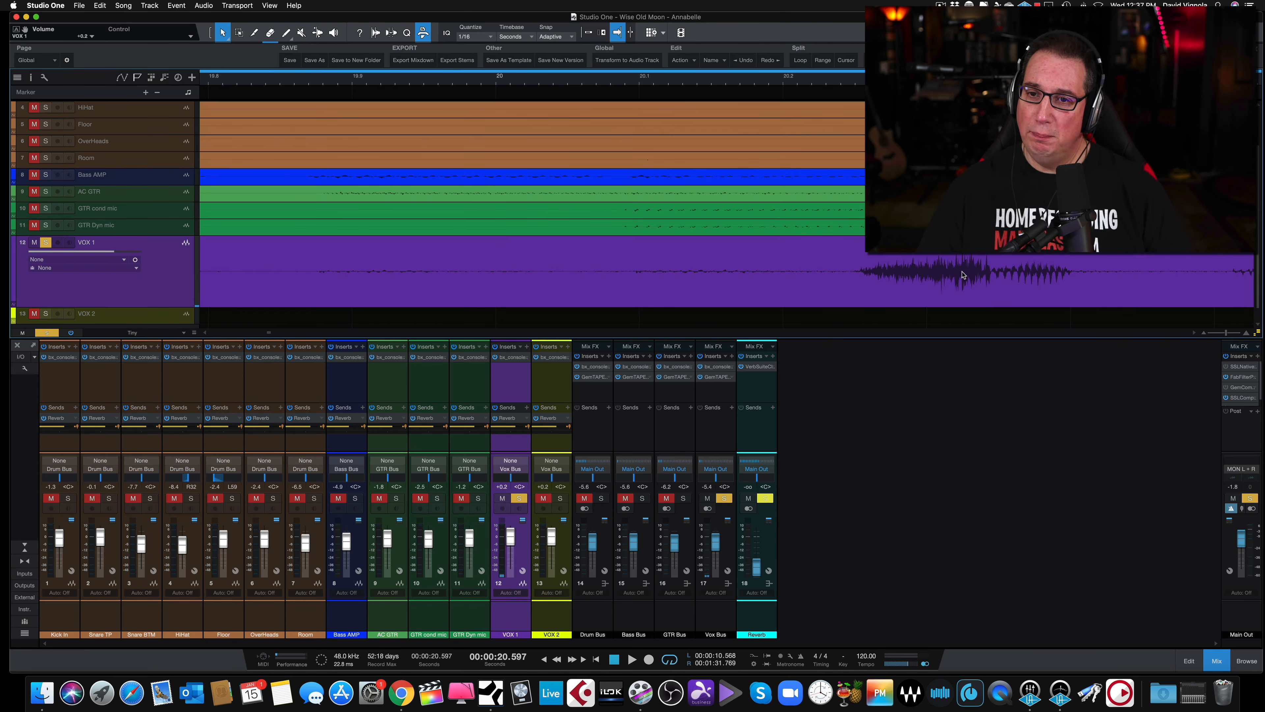
scroll(963, 278, "right", 3)
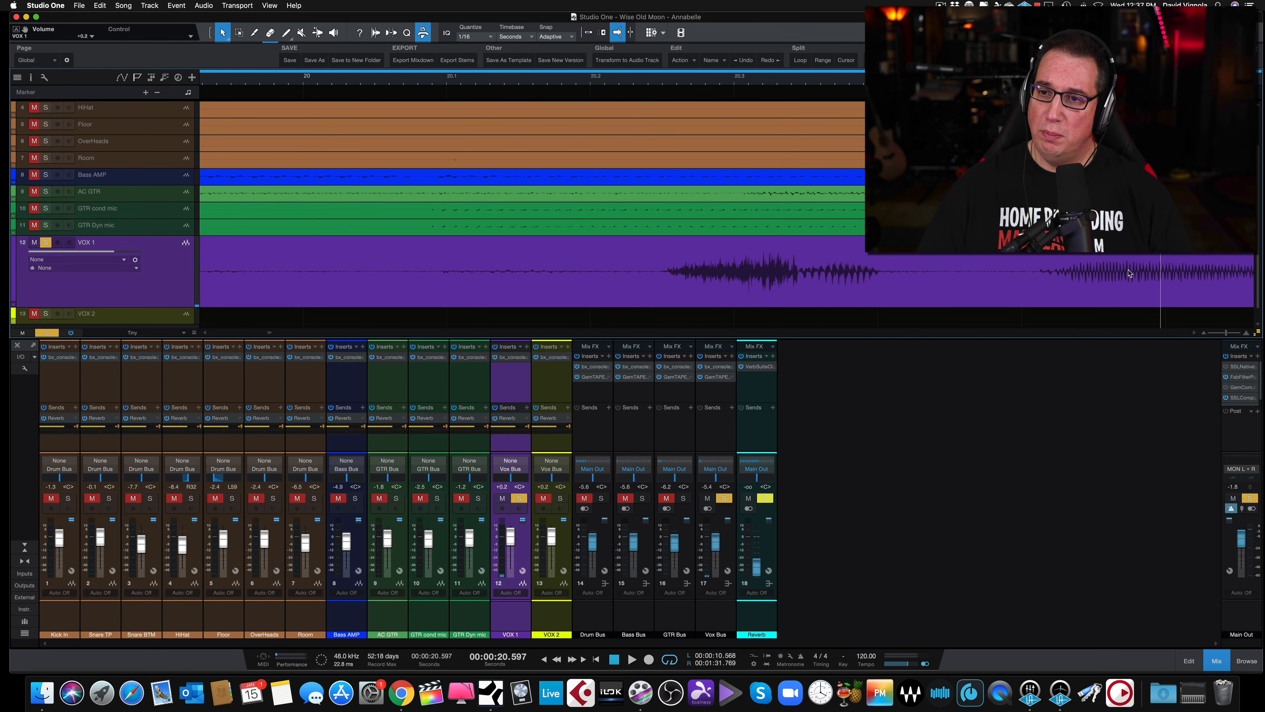
key("3")
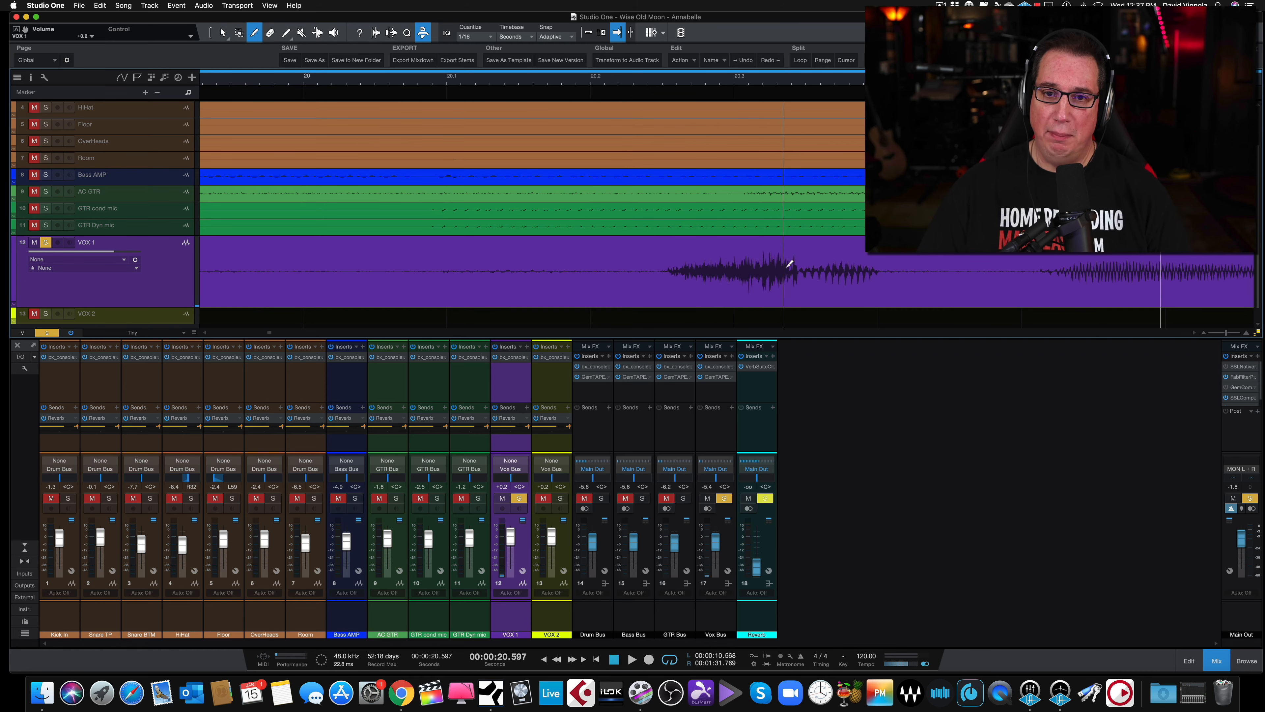
left_click(800, 269)
left_click(673, 259)
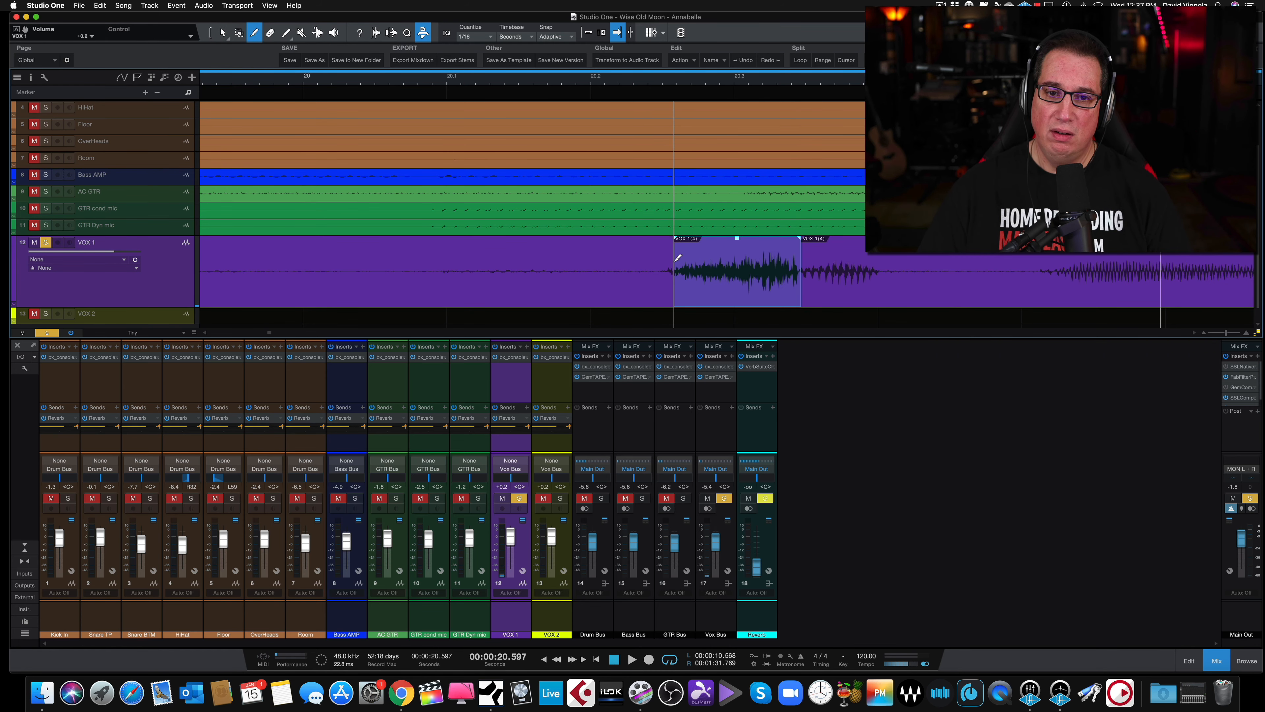
- Lower the gain of the newly isolated VOX 1 burst and play the passage from about 19.9 seconds
key("1")
left_click_drag(736, 243, 734, 255)
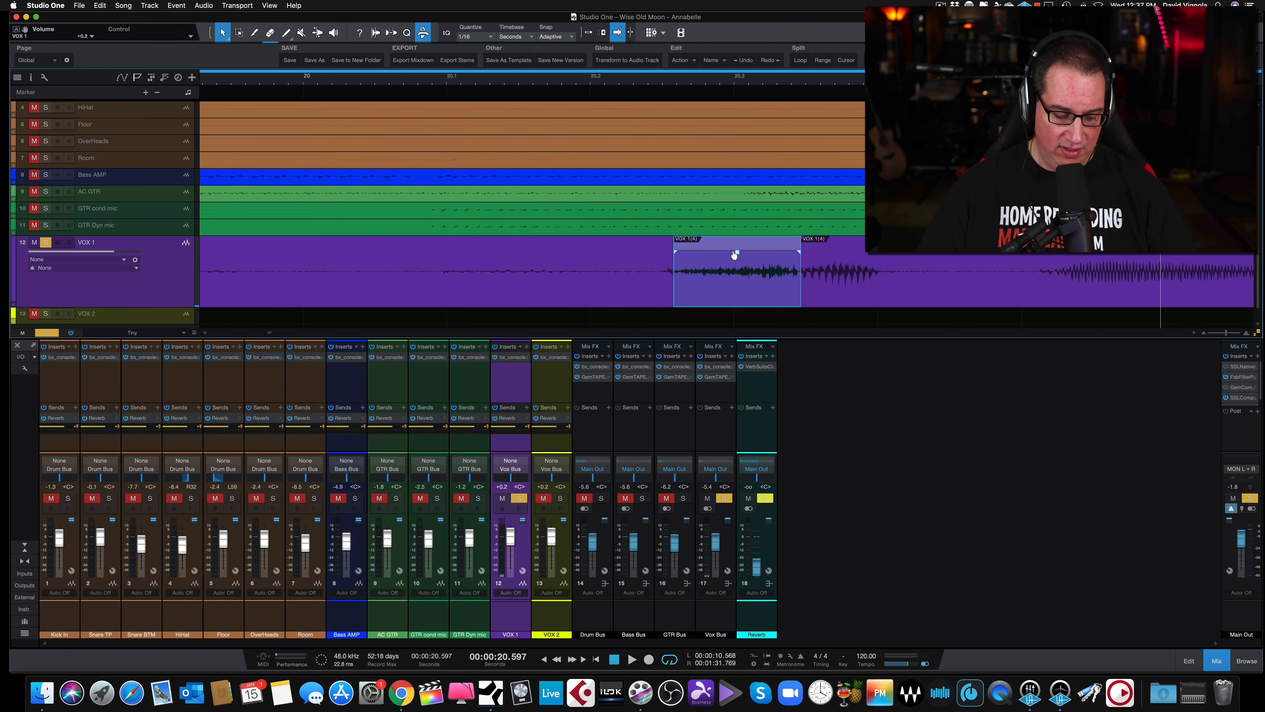
key("w")
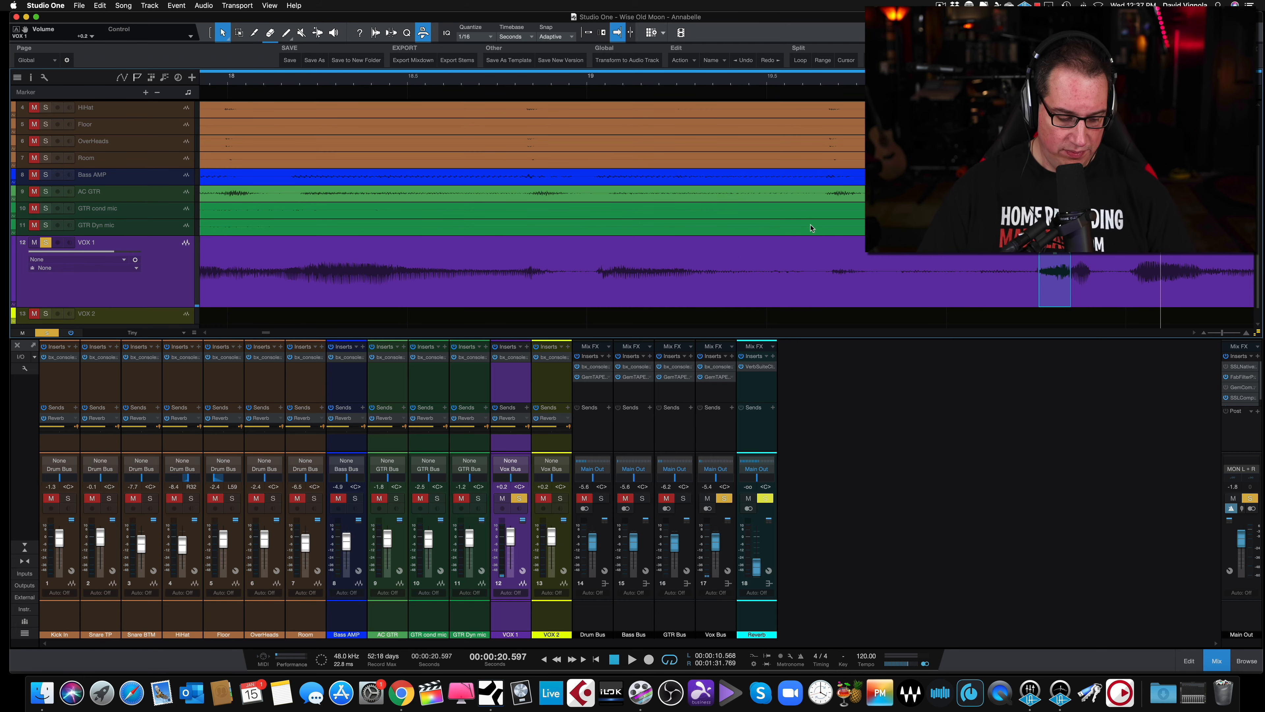
key("w")
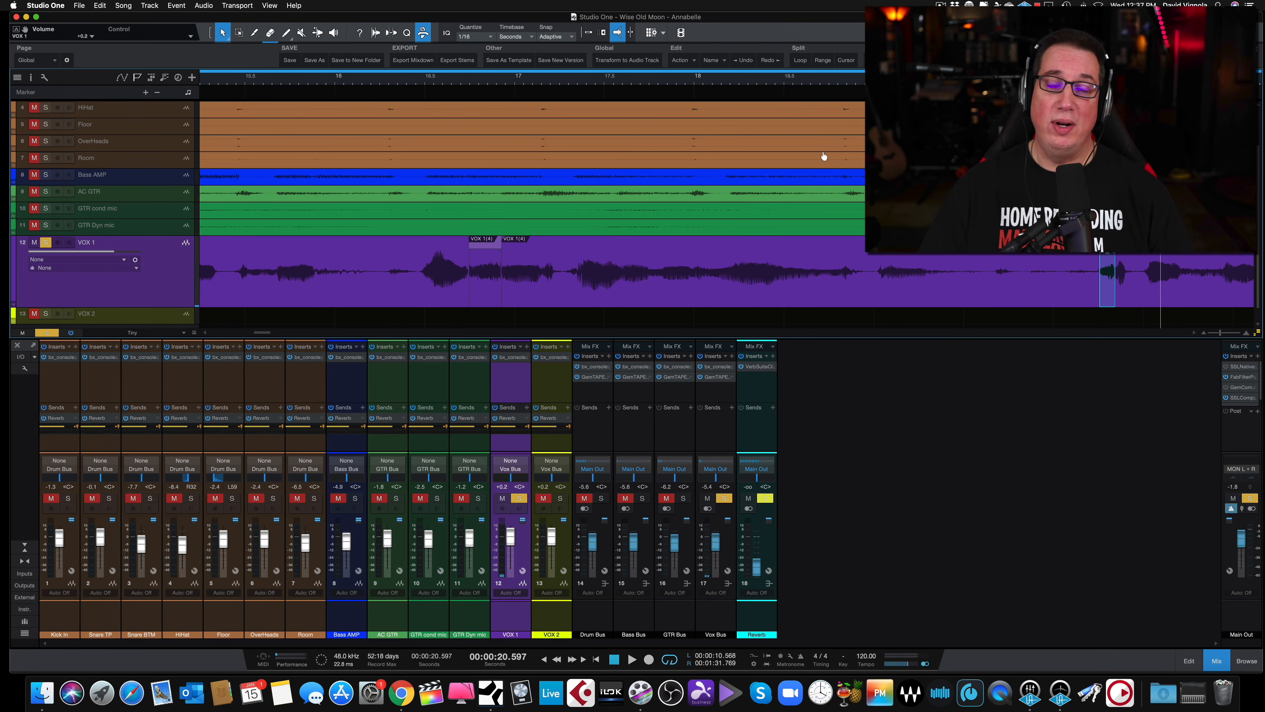
scroll(822, 154, "right", 6)
left_click(753, 80)
key("space")
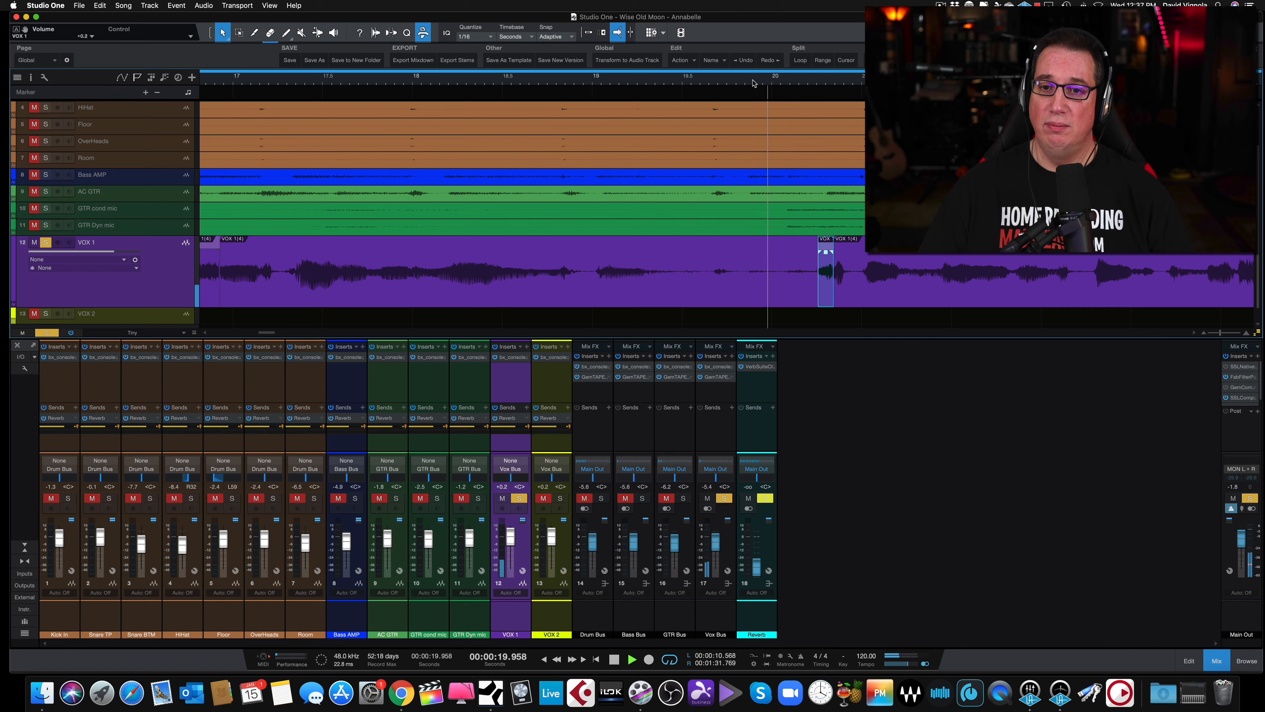
key("space")
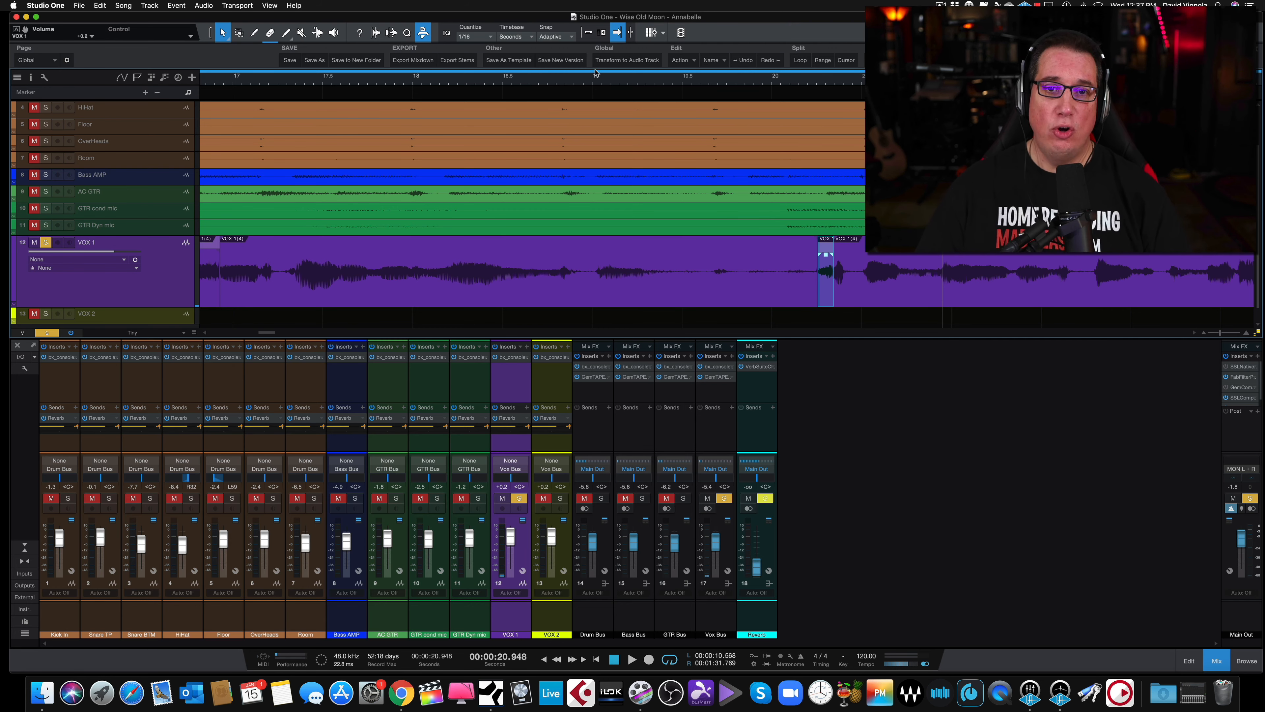
- Replay the soloed vocal from about 18.8 seconds to check the level of the lowered burst in context
key("w")
left_click(751, 80)
key("space")
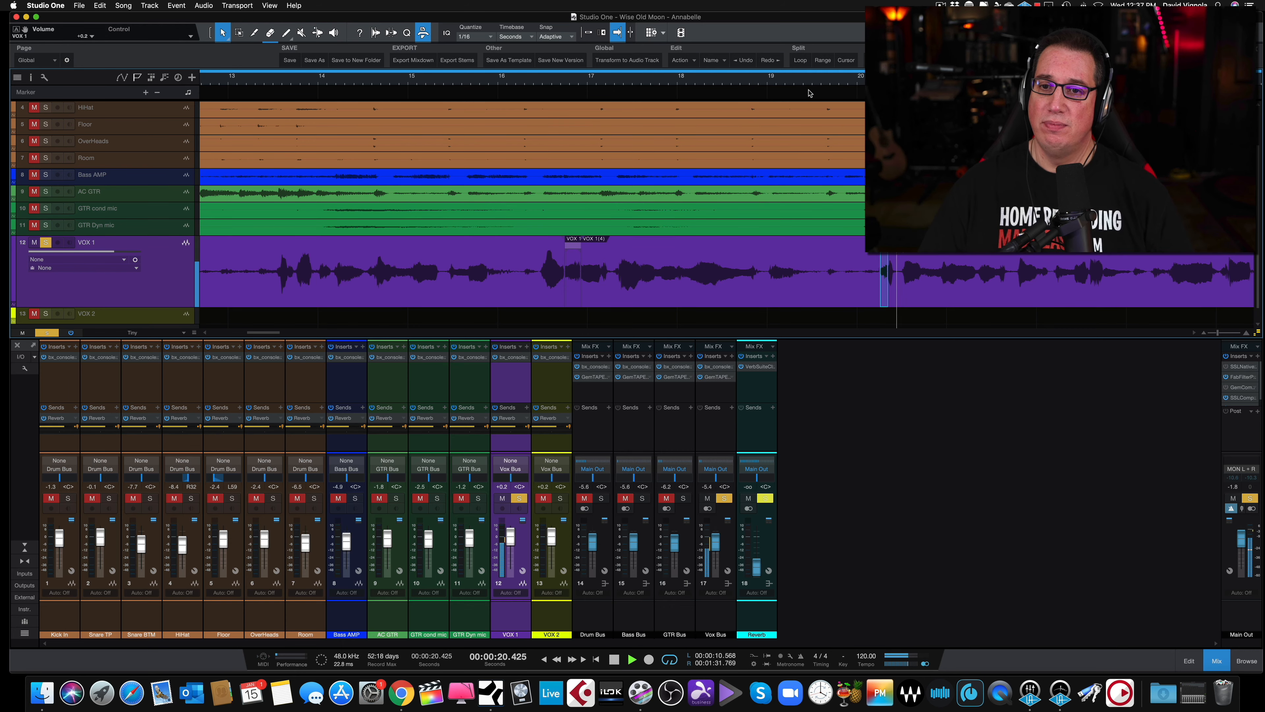
key("space")
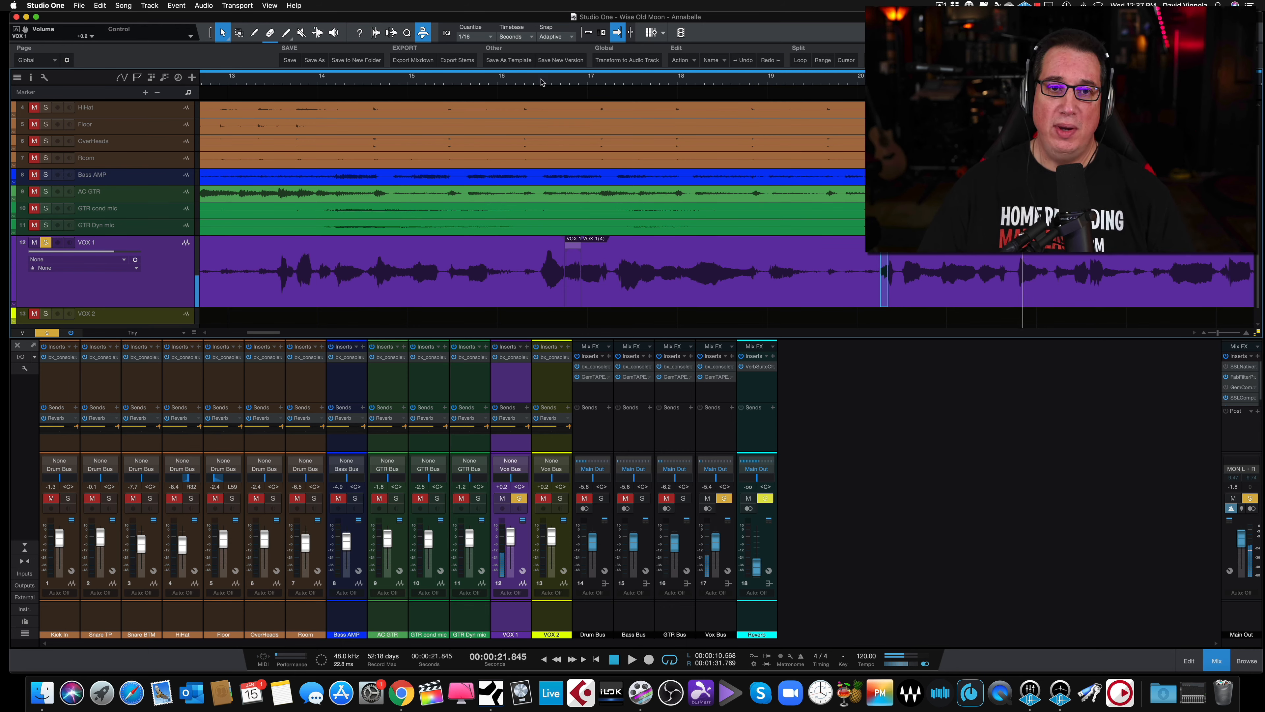
- Play from about 16.4 seconds and turn off the track solos to hear the vocal in the full mix
left_click(535, 81)
key("space")
left_click(46, 333)
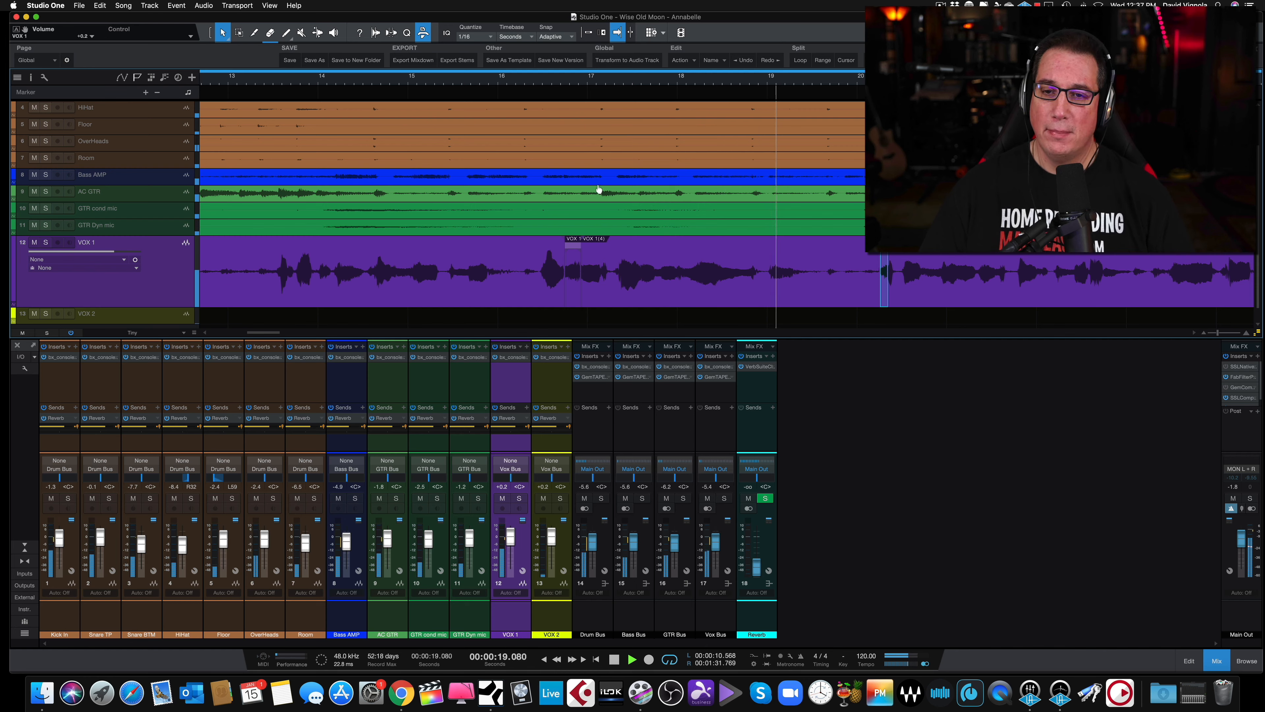
key("space")
- Lower the gain of the first isolated VOX 1 segment slightly further and replay the full mix from about 15.8 seconds
left_click(573, 257)
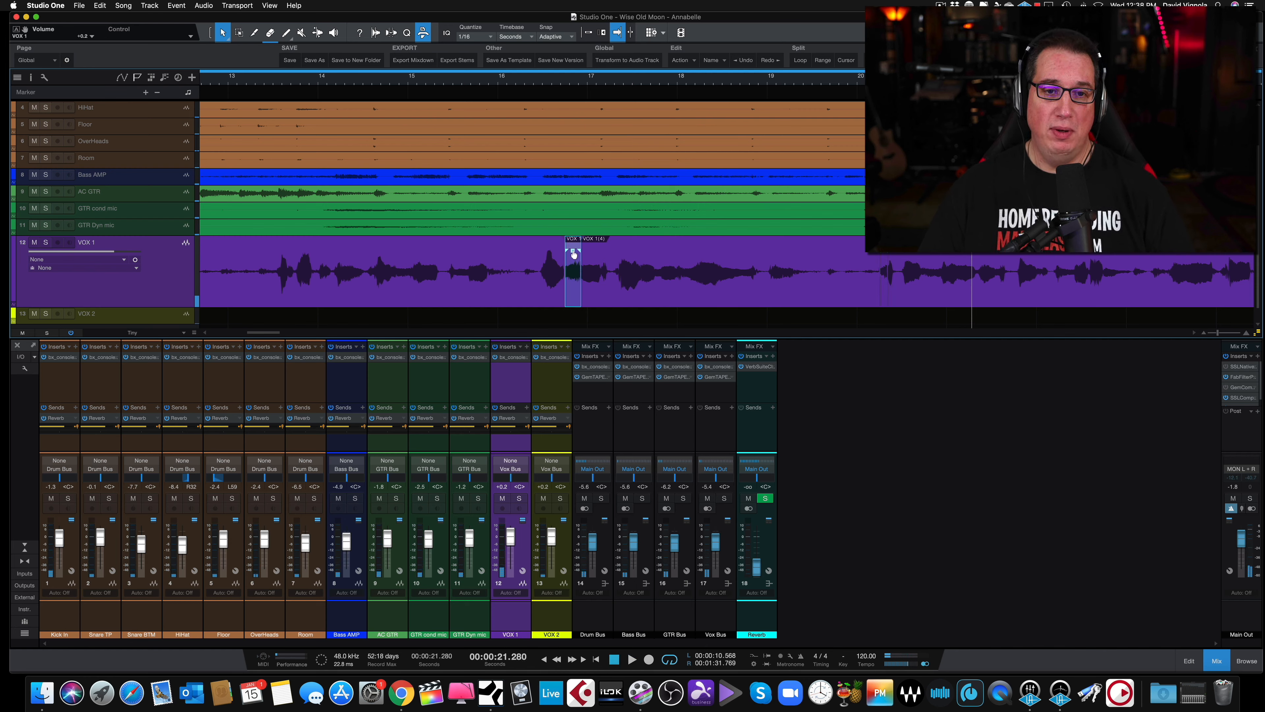
left_click(482, 91)
key("space")
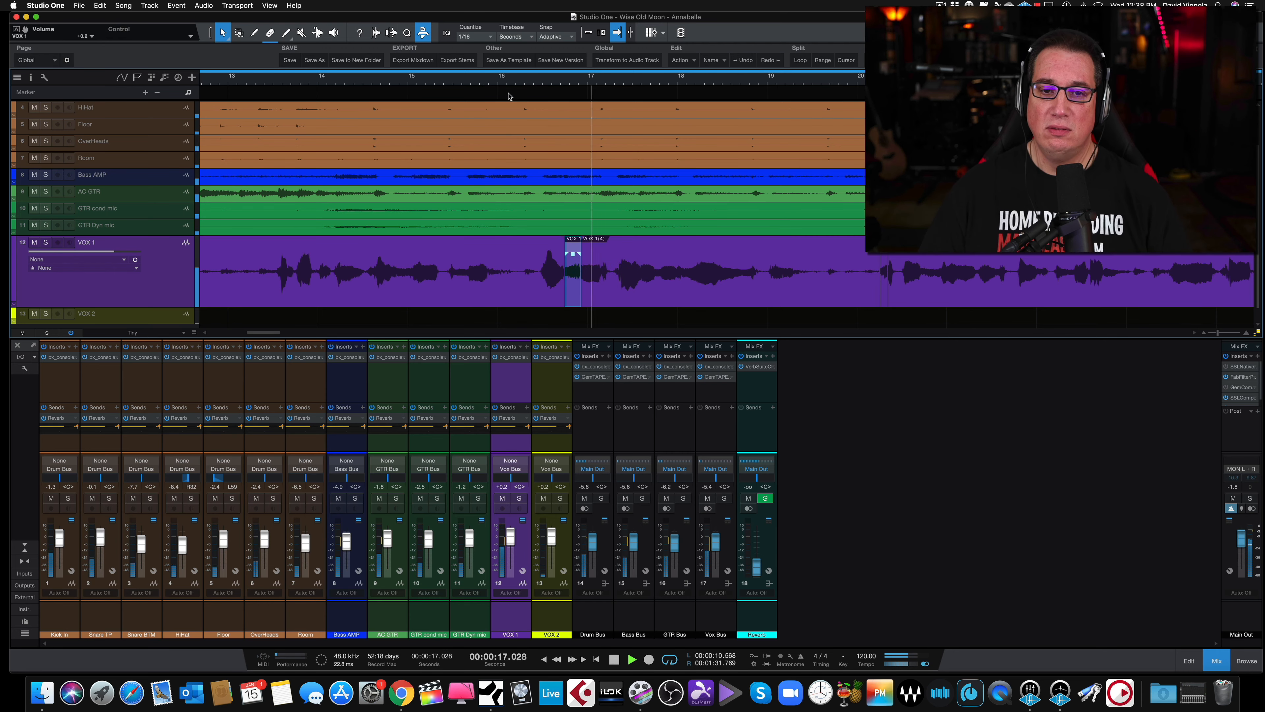
- Lower the gain of the isolated VOX 1 segment near 20.3 seconds slightly further and replay the mix from about 16.5 to 23 seconds
left_click(884, 270)
key("space")
key("e")
left_click_drag(698, 257, 699, 260)
key("w")
key("w")
key("w")
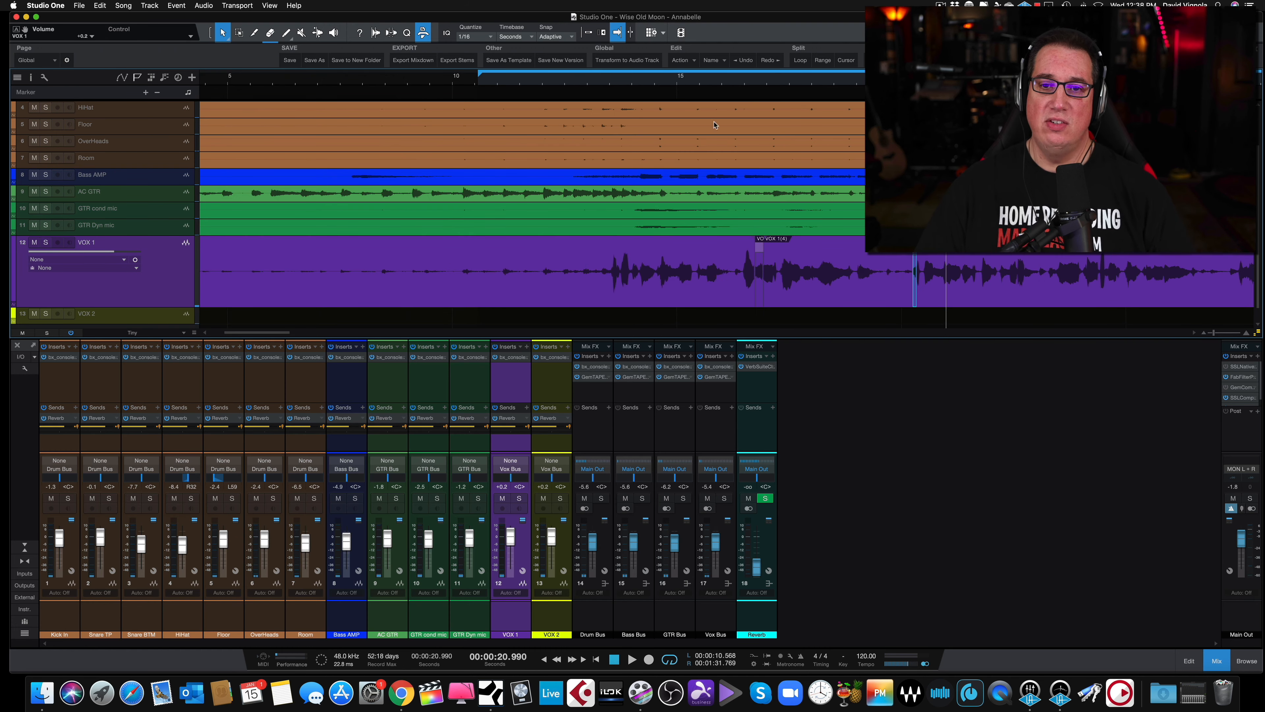
left_click(747, 84)
key("space")
key("space")
- Split VOX 1 around the loud burst from about 22.59 to 22.73 seconds
key("e")
key("e")
key("e")
key("e")
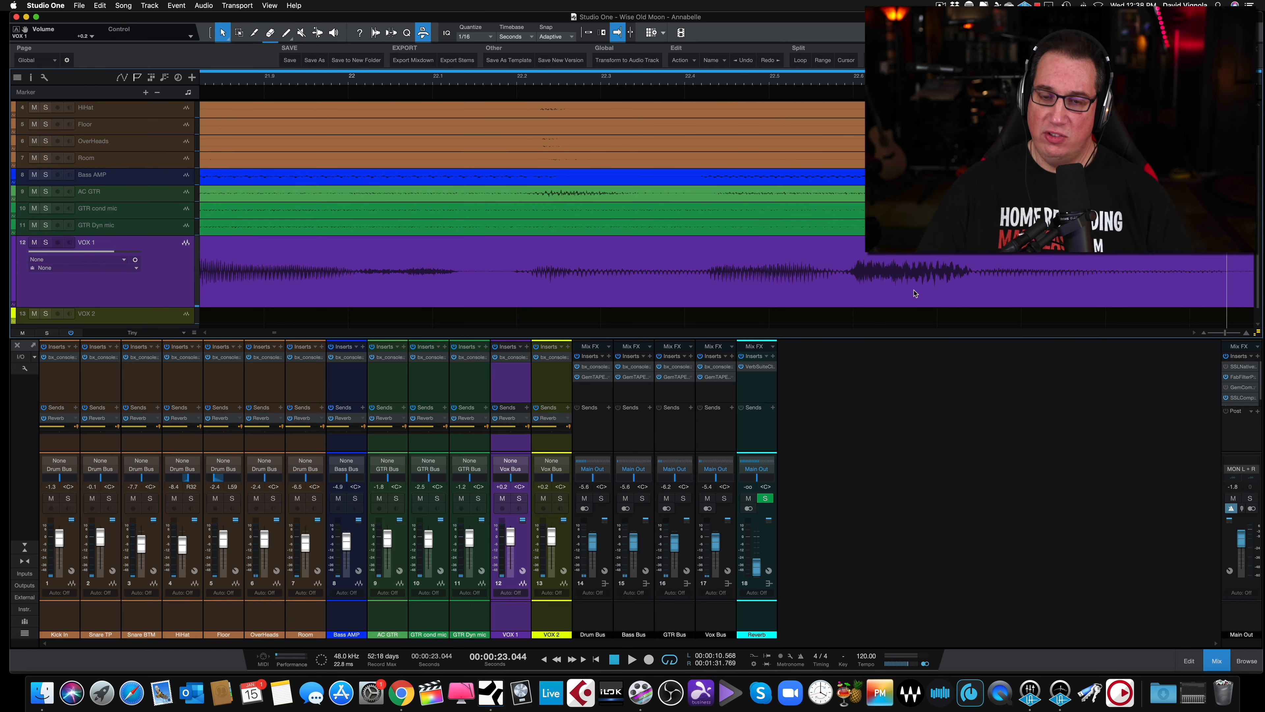
scroll(914, 293, "right", 3)
key("3")
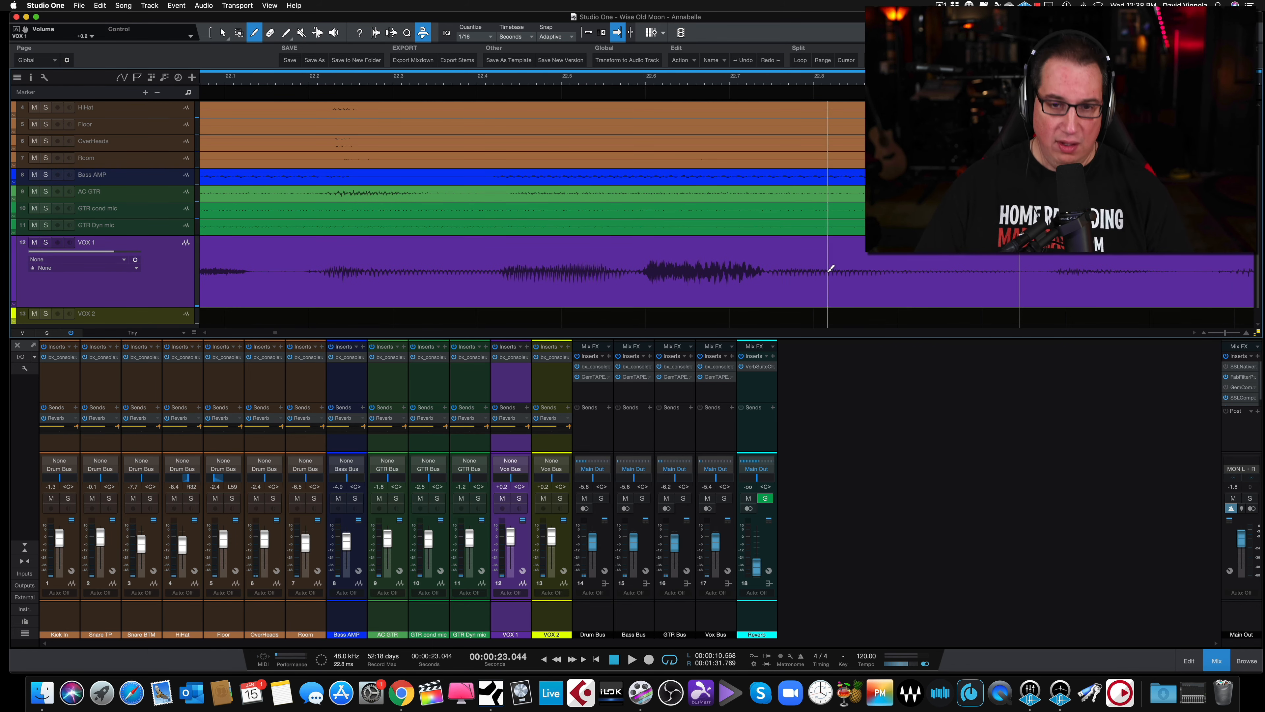
left_click(762, 258)
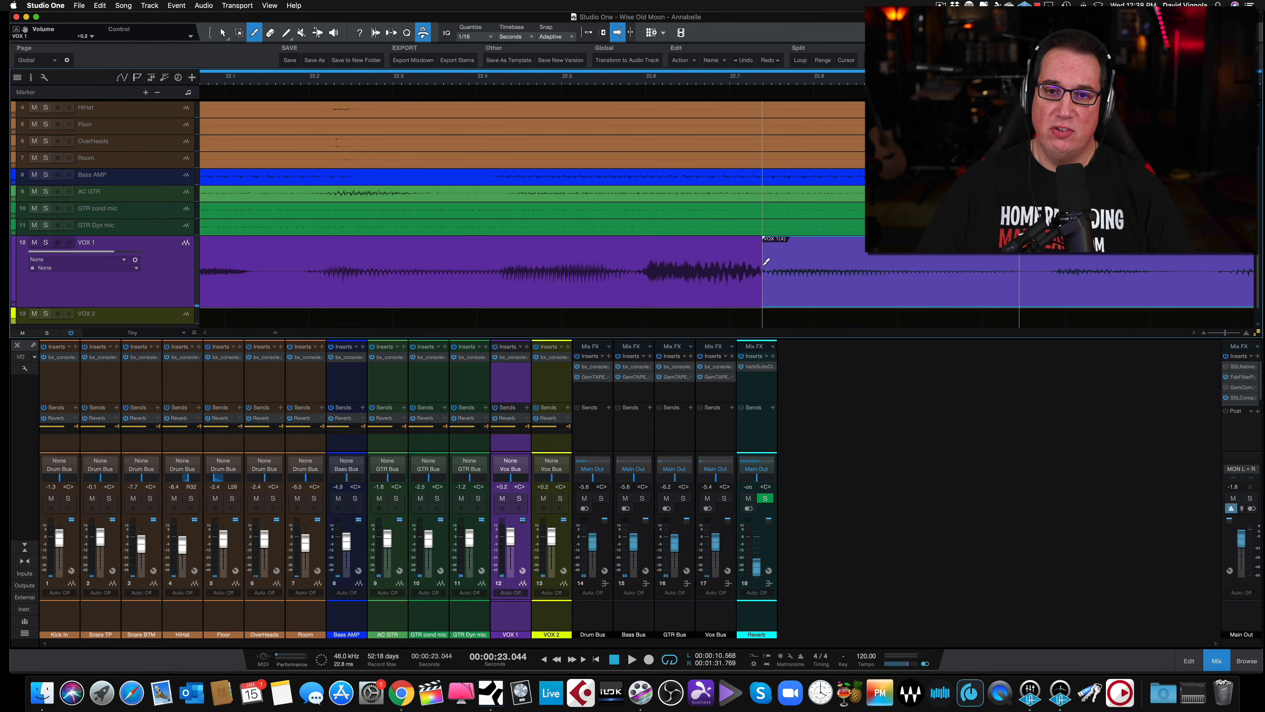
left_click(641, 257)
- Lower the gain of the VOX 1 segment near 22.6 seconds and play the mix repeatedly from about 21.4 seconds
key("1")
left_click_drag(701, 241, 702, 254)
key("w")
key("w")
key("w")
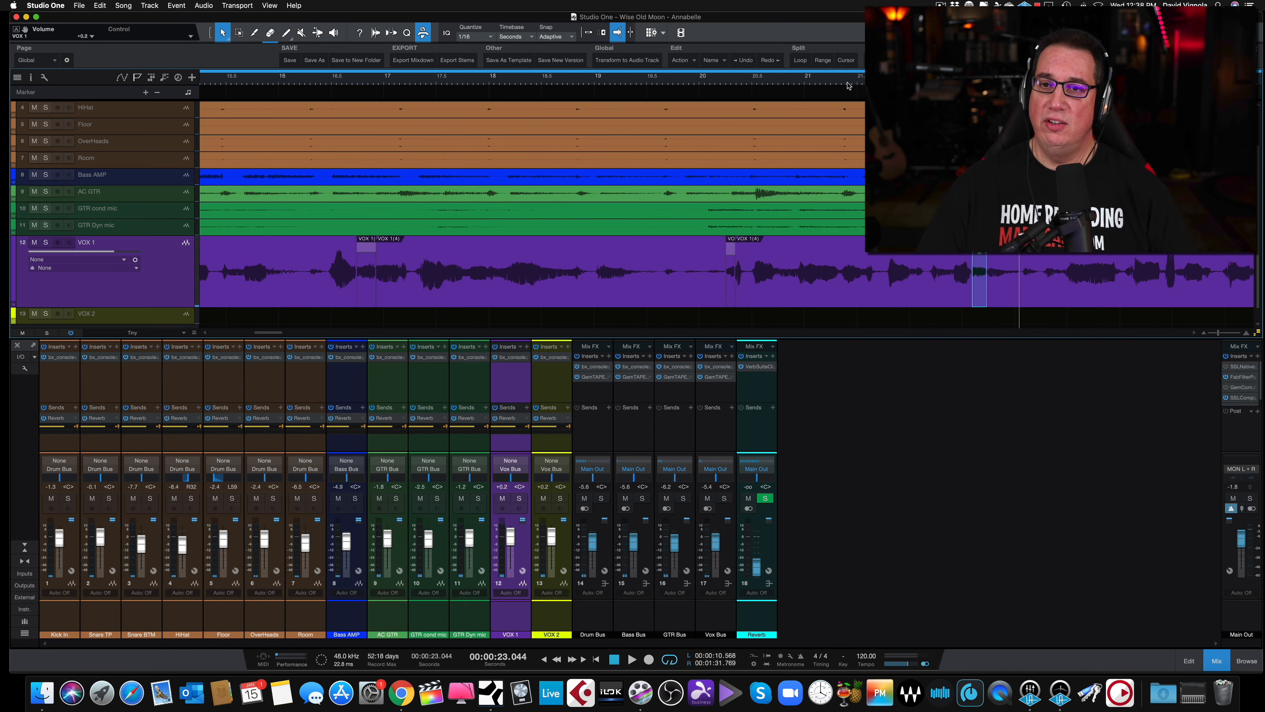
left_click(846, 85)
key("space")
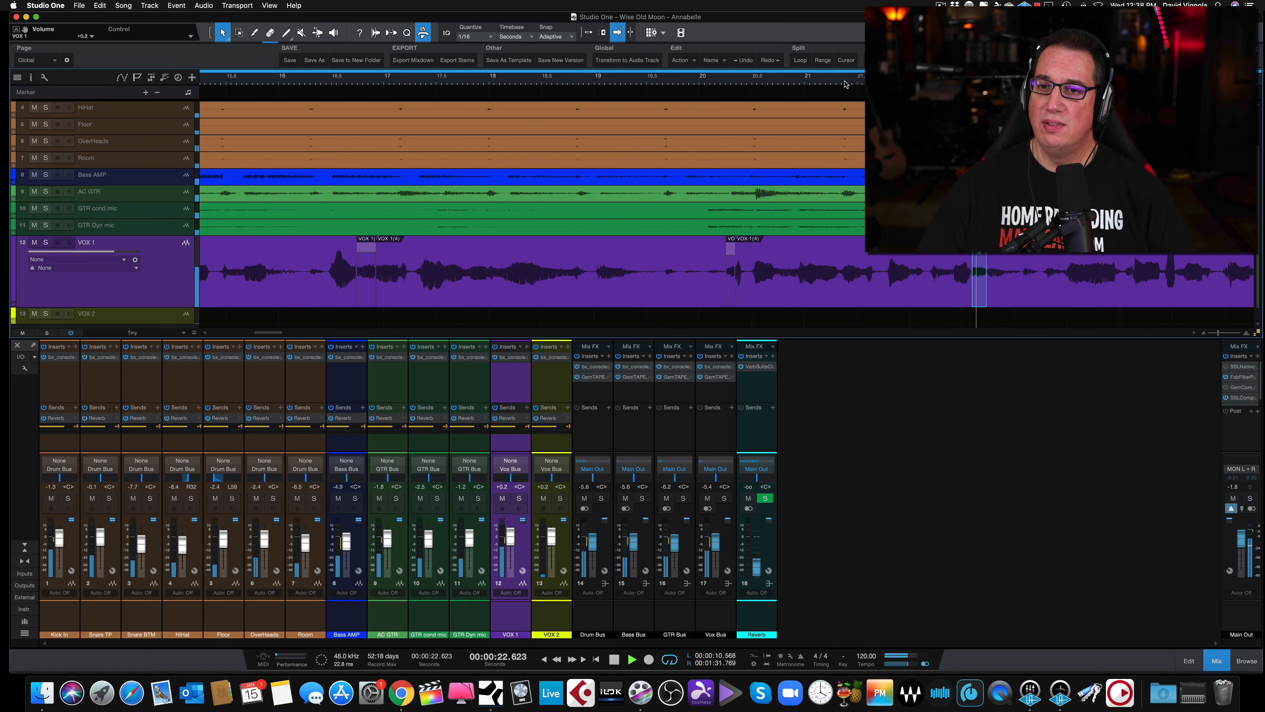
left_click(846, 85)
key("space")
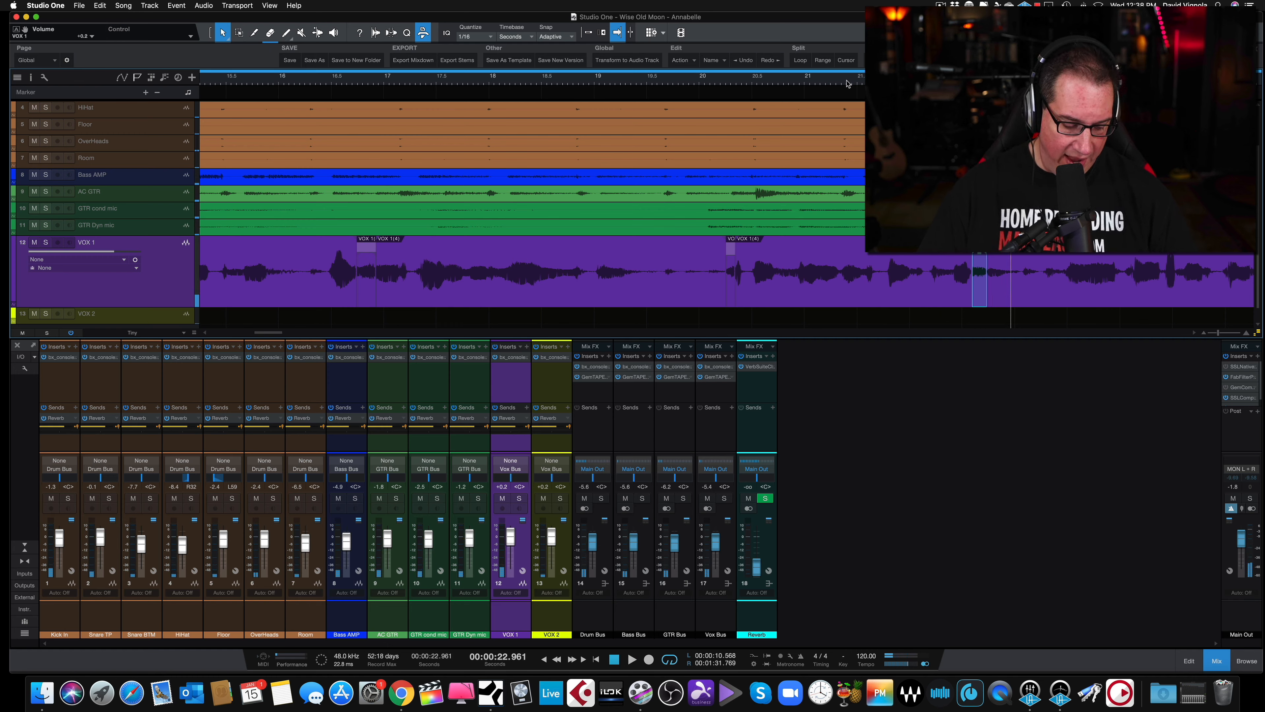
- Compare the passage from about 21.4 seconds with the newest VOX 1 segment's gain reduction temporarily undone
left_click(847, 84)
key("space")
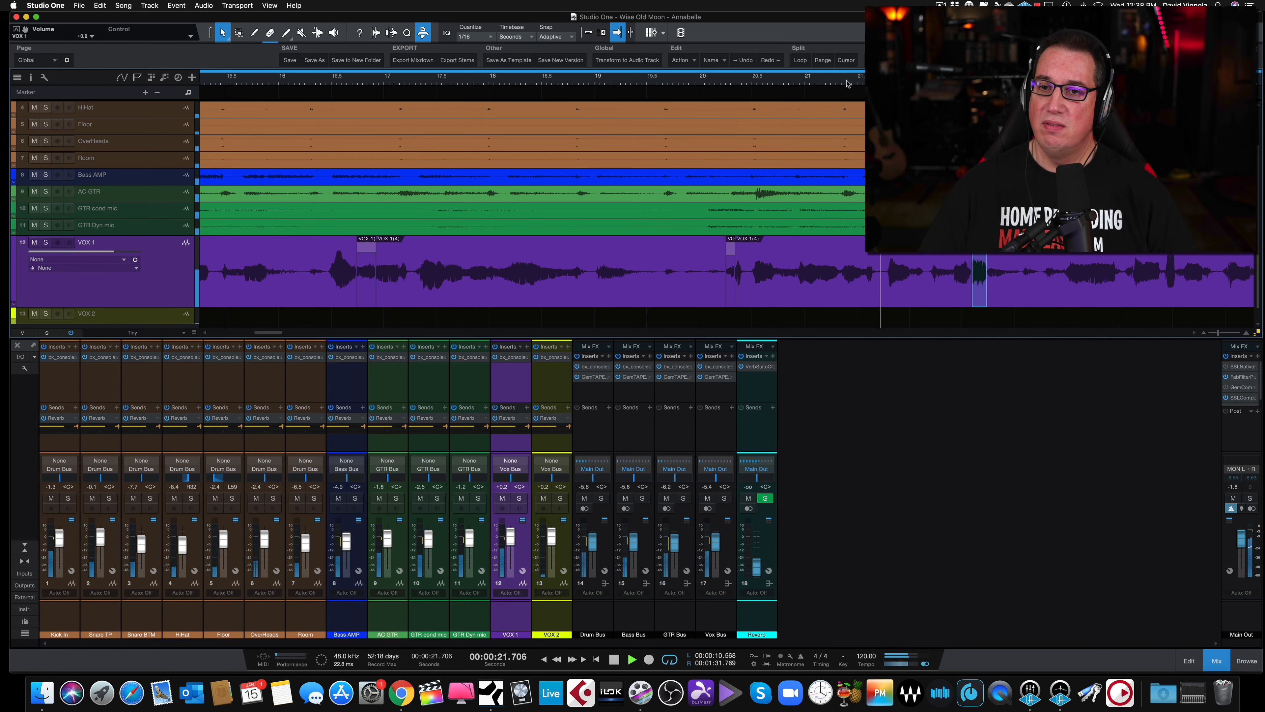
key("space")
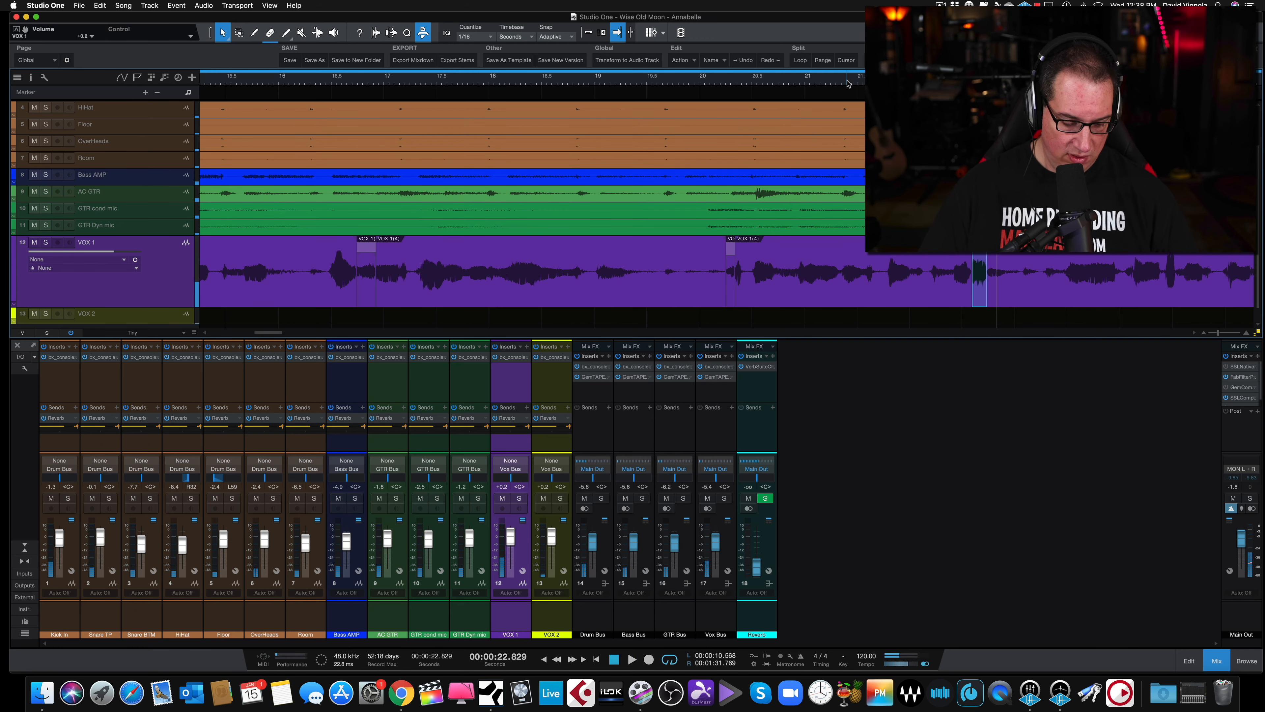
- Play the mix onward to about 26 seconds and replay from about 24 seconds to locate the next loud vocal moment
key("space")
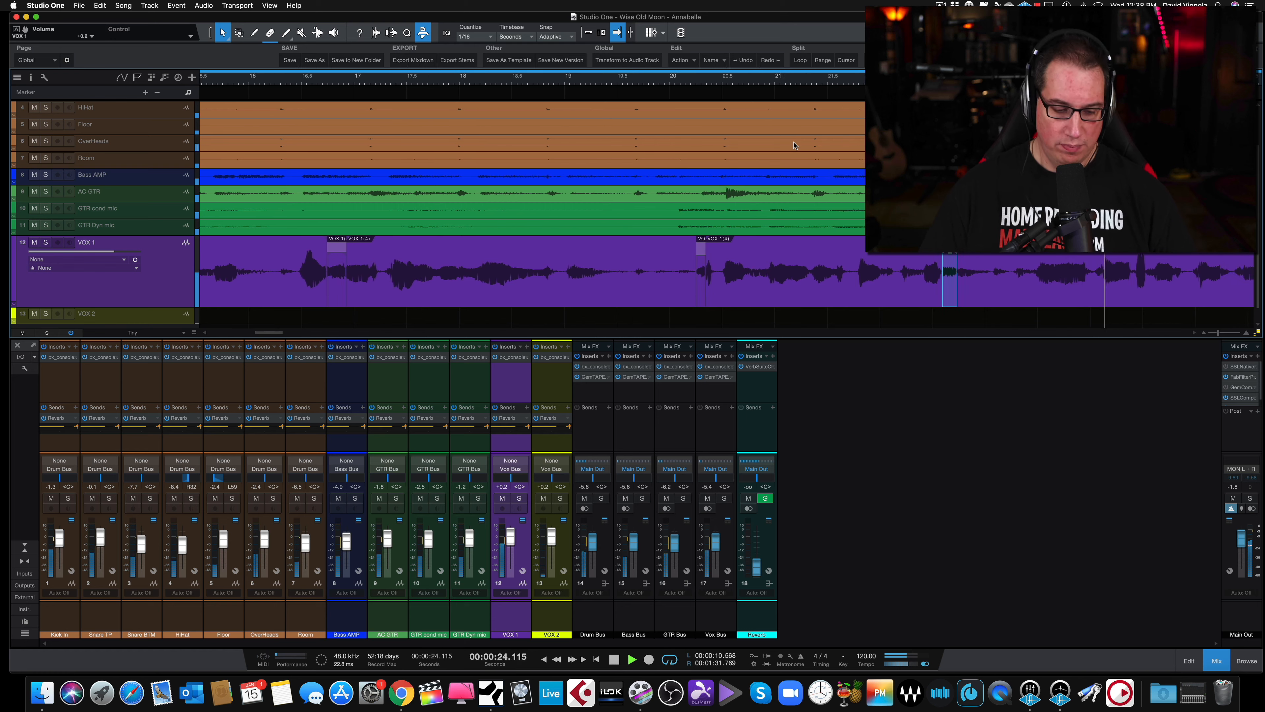
key("space")
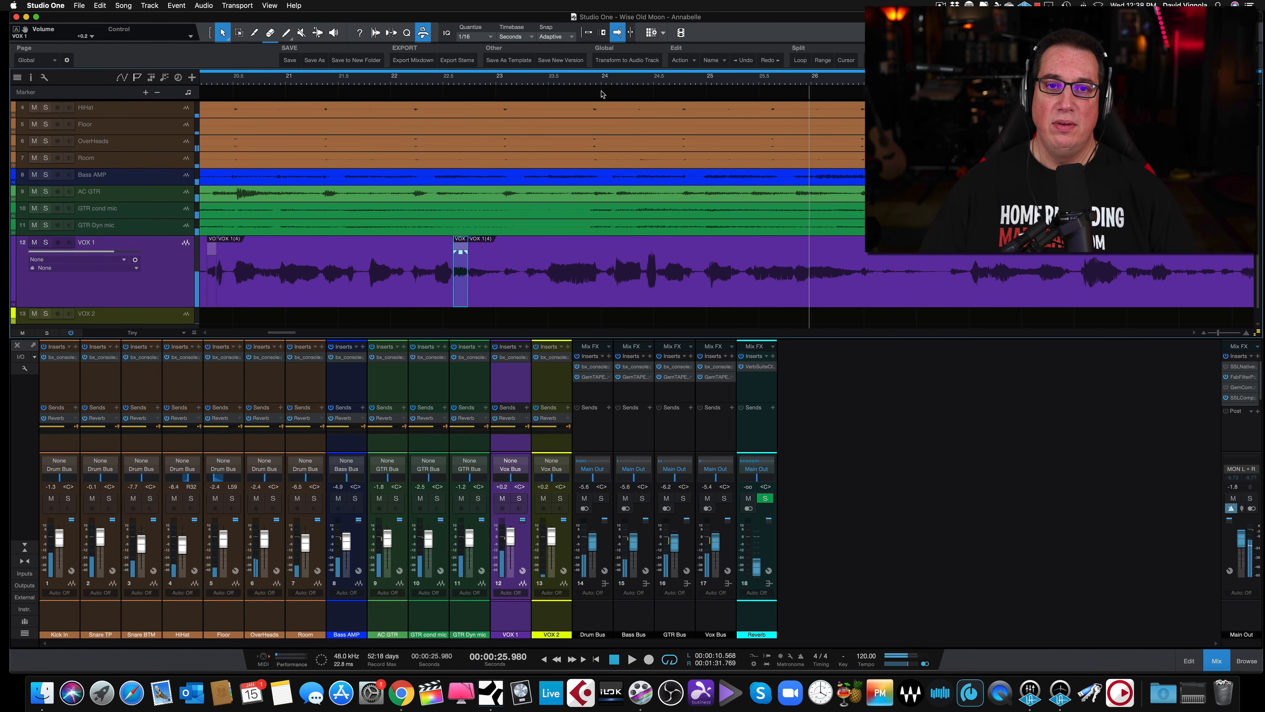
left_click(597, 83)
key("space")
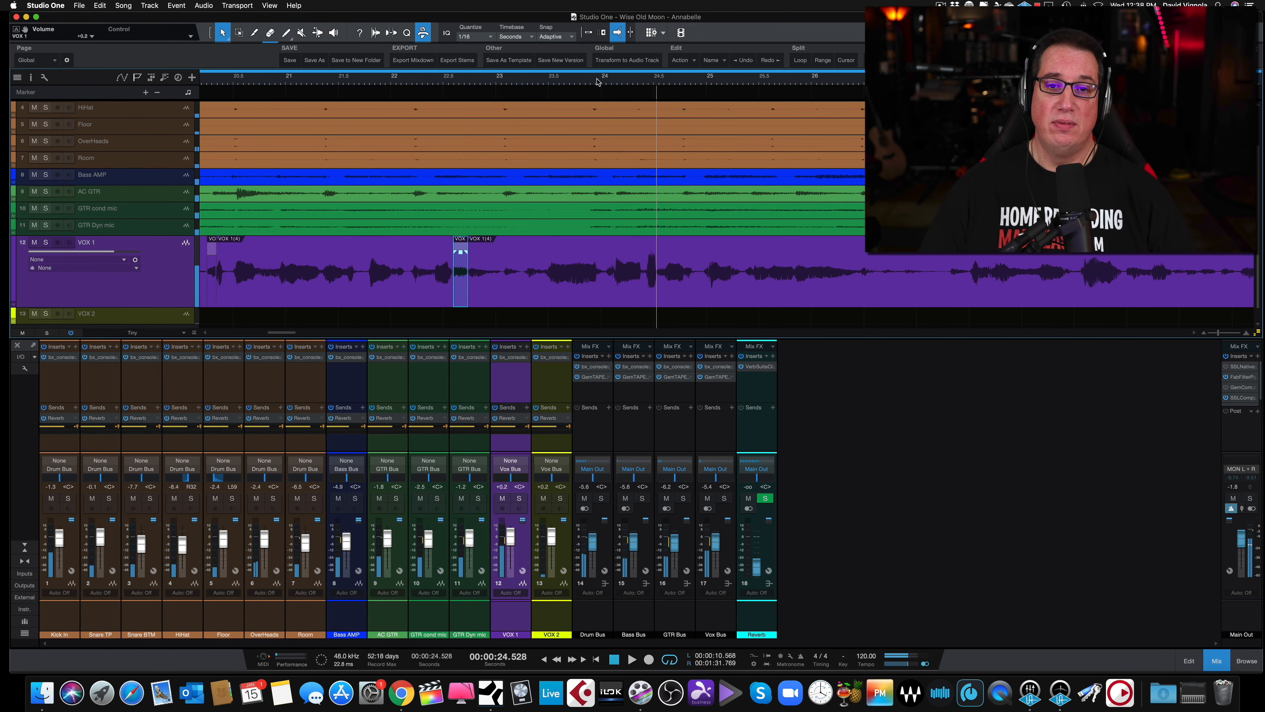
- Split VOX 1 around the loud burst from about 24.43 to 24.53 seconds
left_click_drag(630, 79, 633, 118)
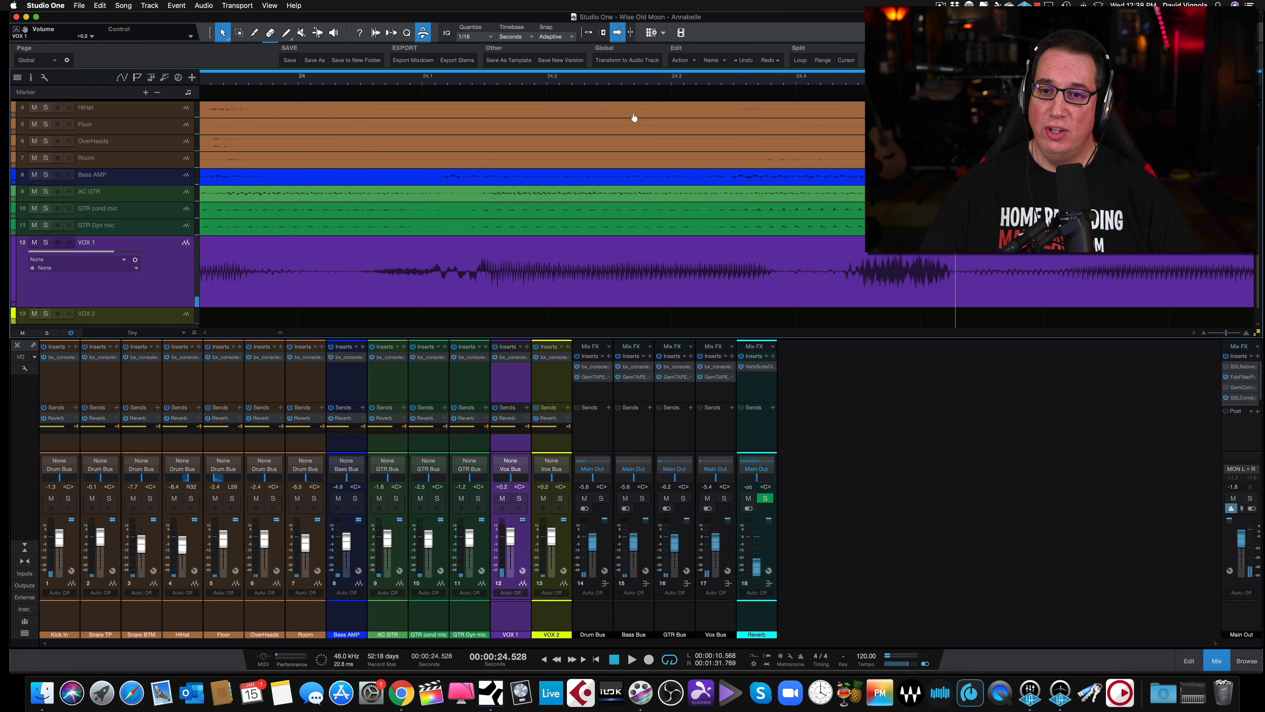
key("3")
left_click(958, 259)
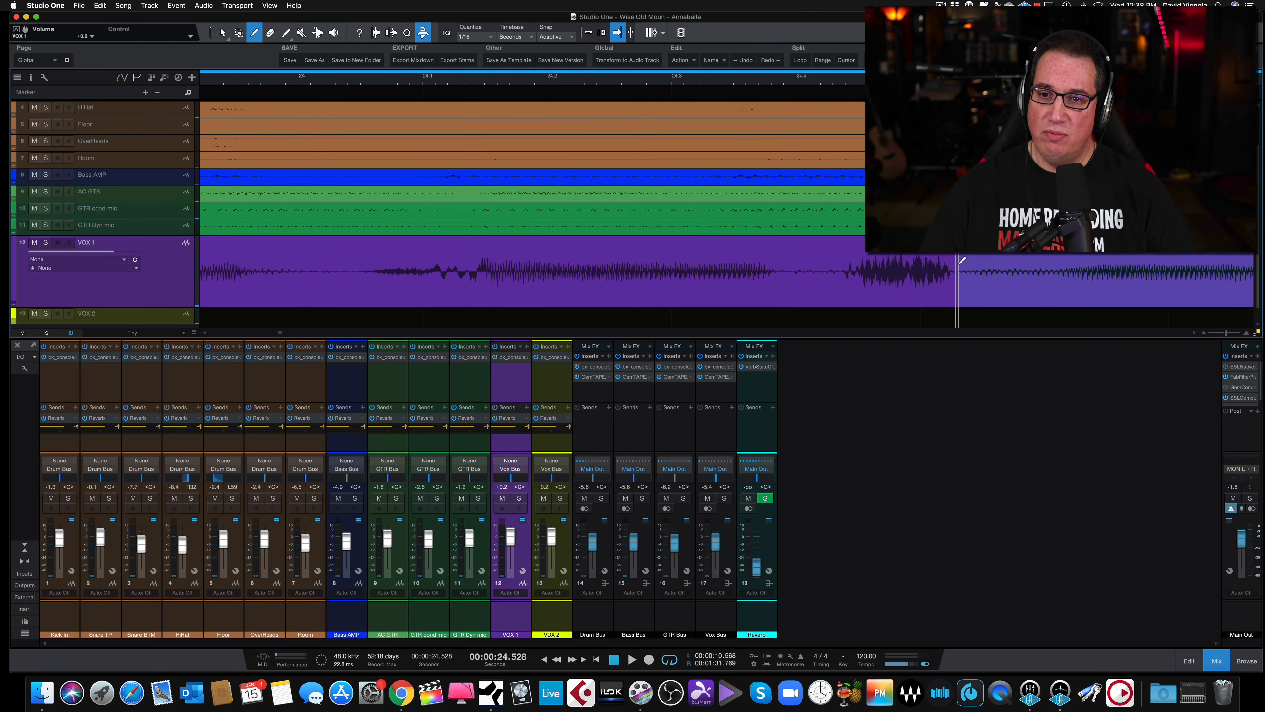
left_click(848, 259)
key("1")
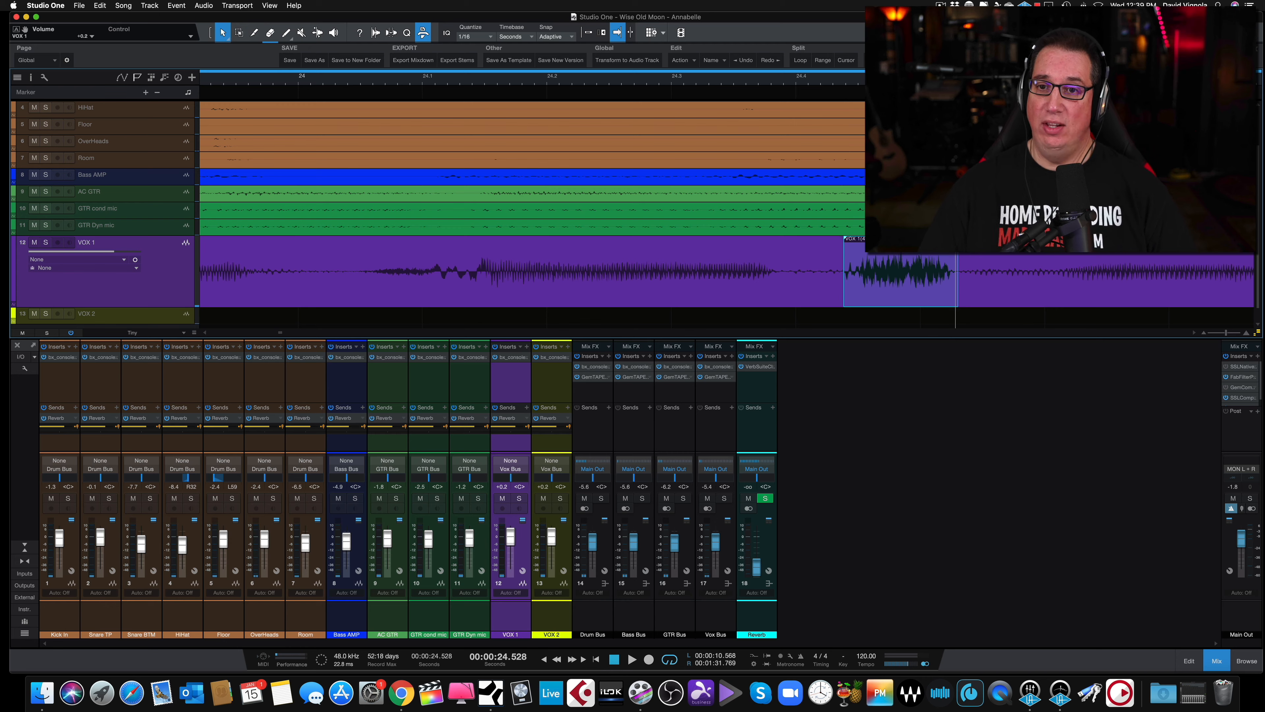
- Lower the gain of the VOX 1 segment near 24.5 seconds and set the playback position to about 24 seconds
left_click_drag(899, 246, 901, 257)
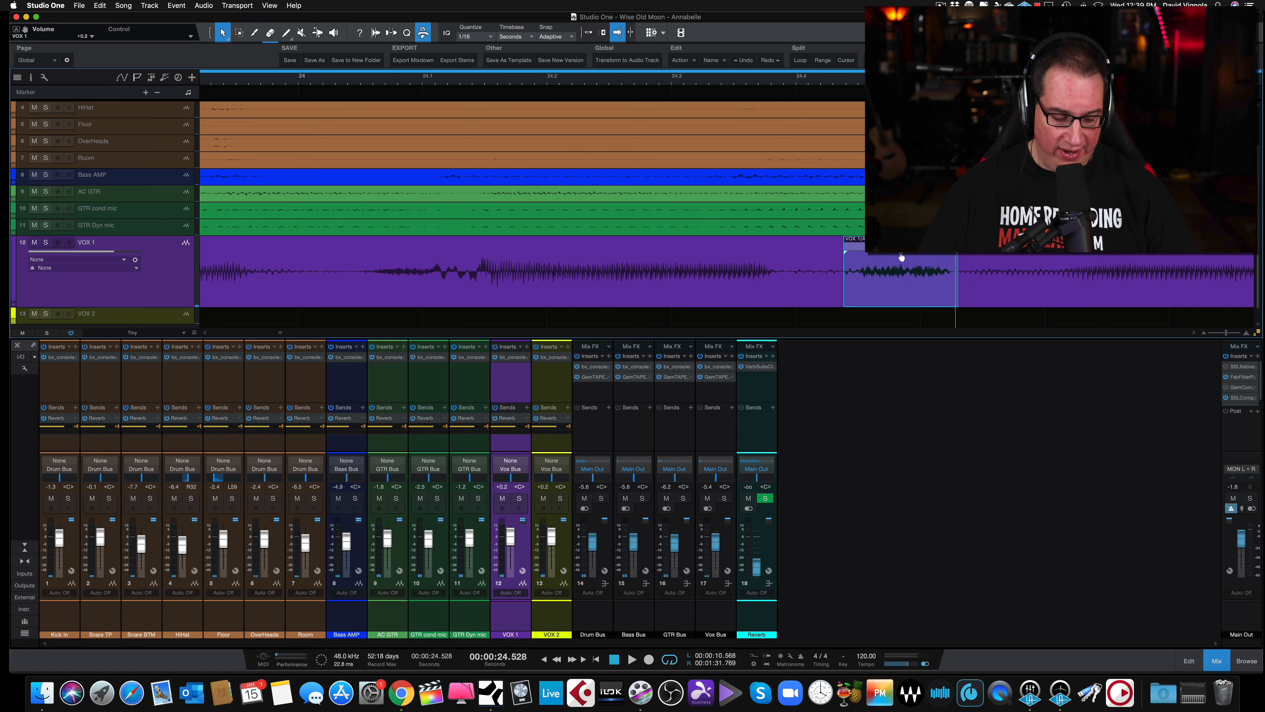
key("w")
key("w")
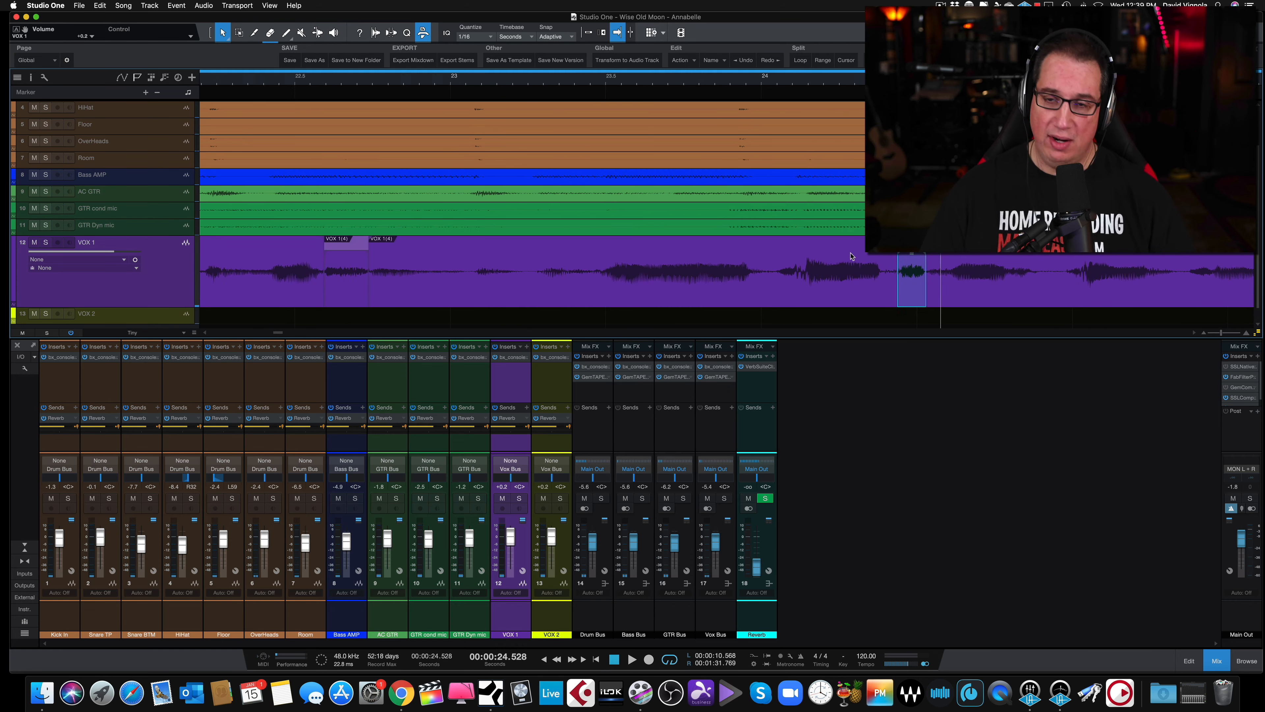
left_click(679, 81)
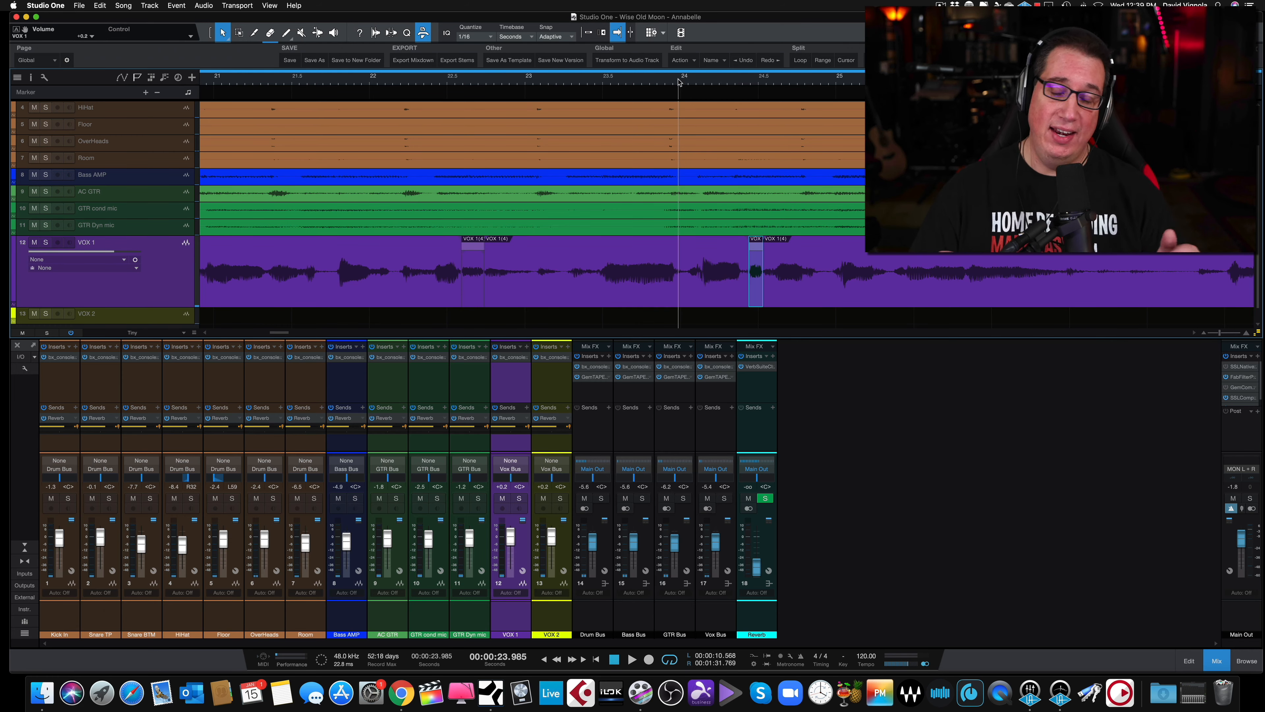
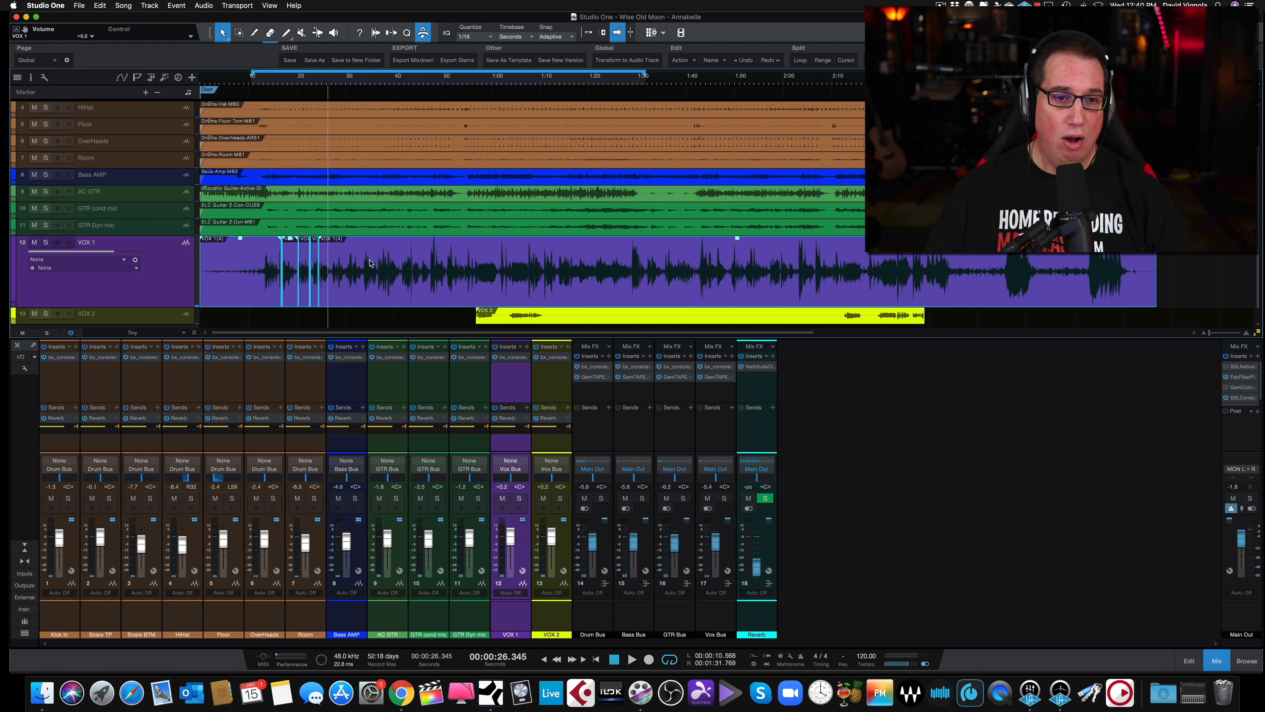
- Bounce all the selected VOX 1 segments into one continuous audio clip
key("super+b")
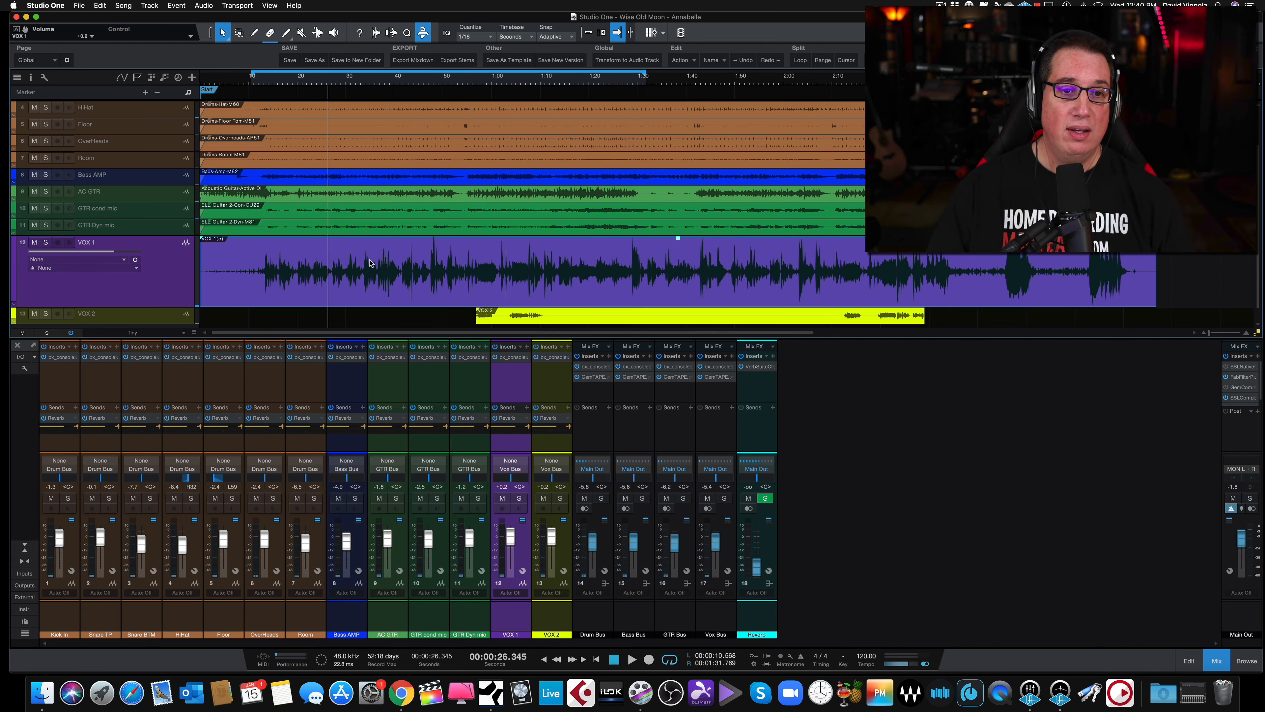